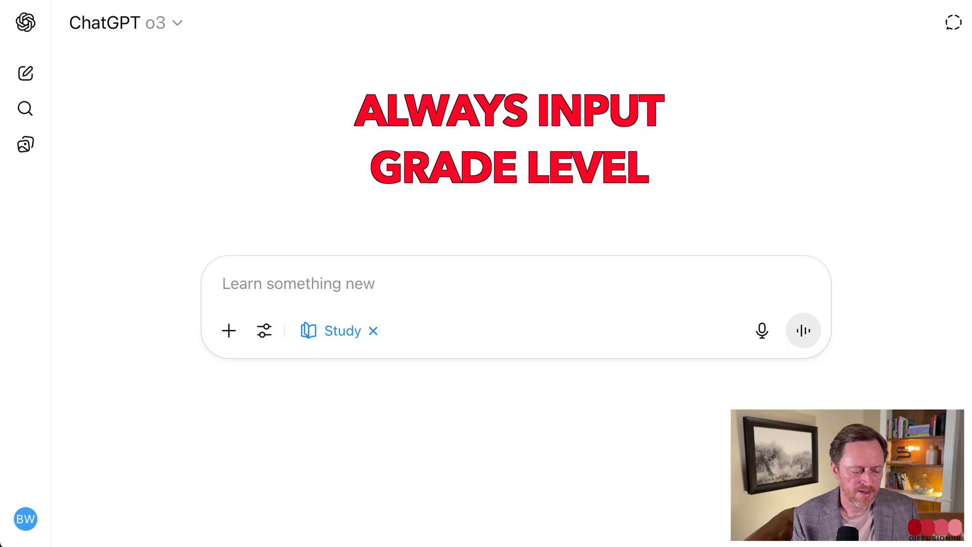
Send a Grade 6 word problem: flour and sugar ratio 3:2, larger batch needing 4 cups of sugar, how many cups of flour are required
type("Grade 6")
key("shift+Return")
type("A recipe uses flour and sugar in a ratio of 3:2. If the chef wants to make a larger batch that needs 4 cups of sugar, how many cups of flour will be required?")
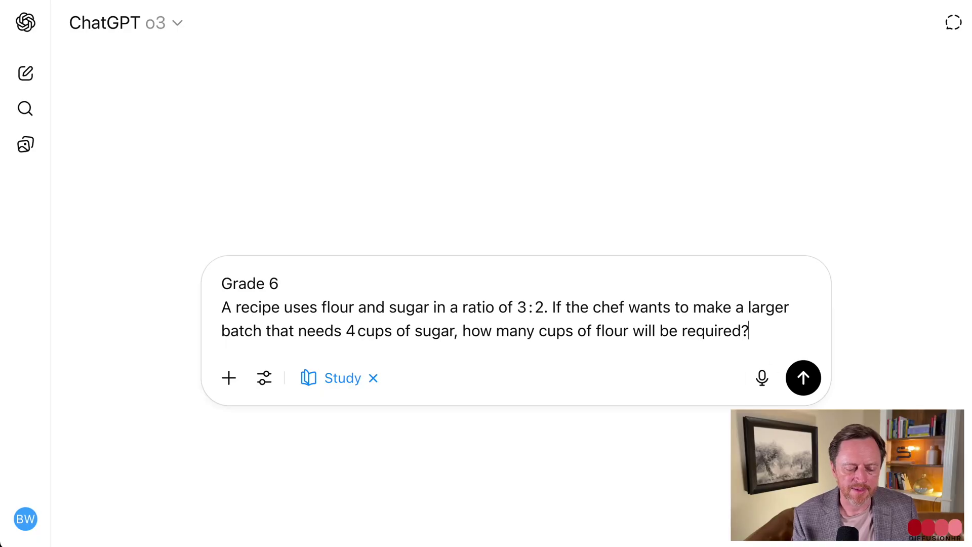
key("Return")
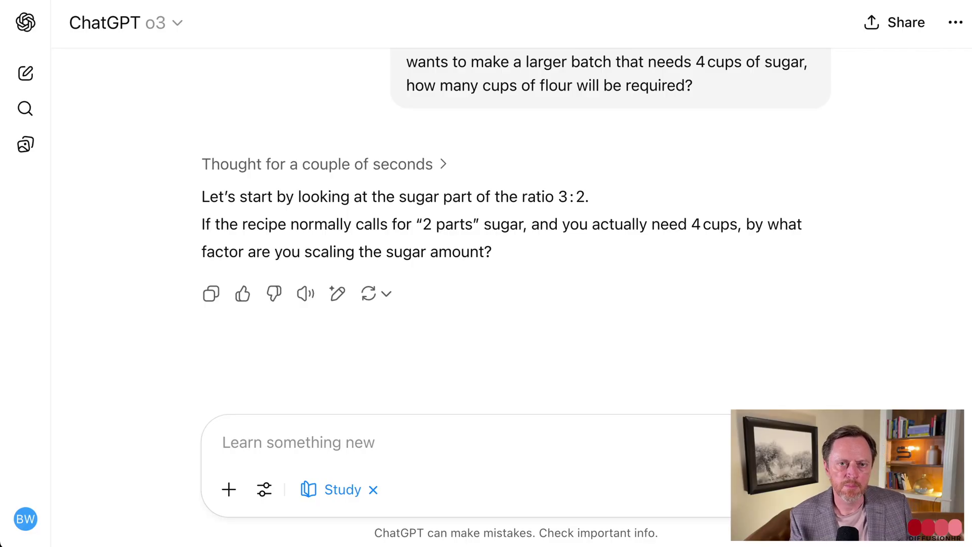
Answer the first scale-factor question with 3 and the follow-up with 2, and review the tutoring exchange
type("3")
key("Return")
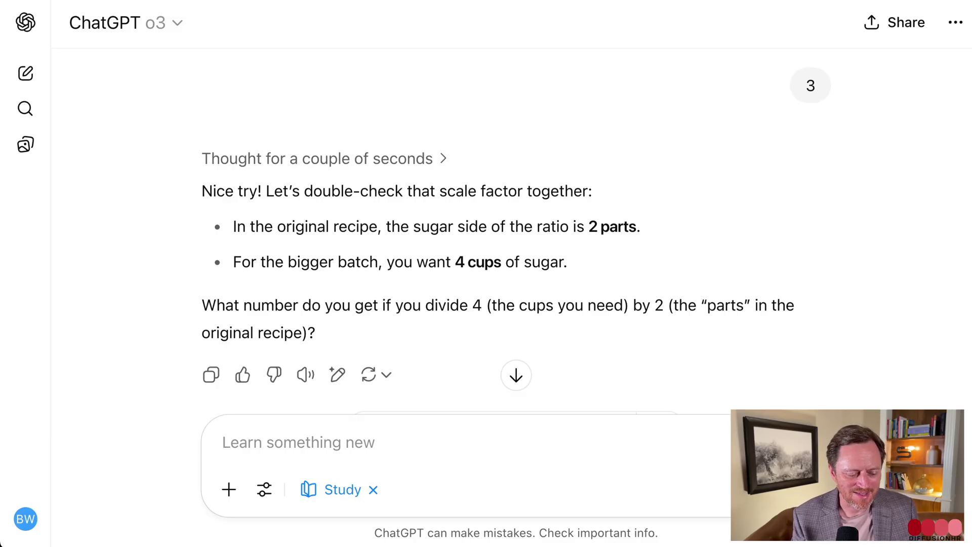
type("2")
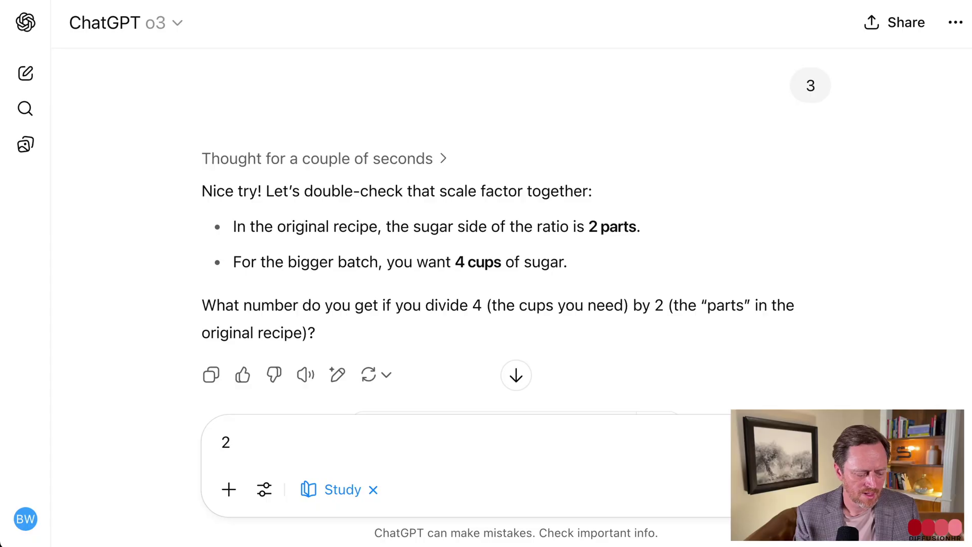
key("Return")
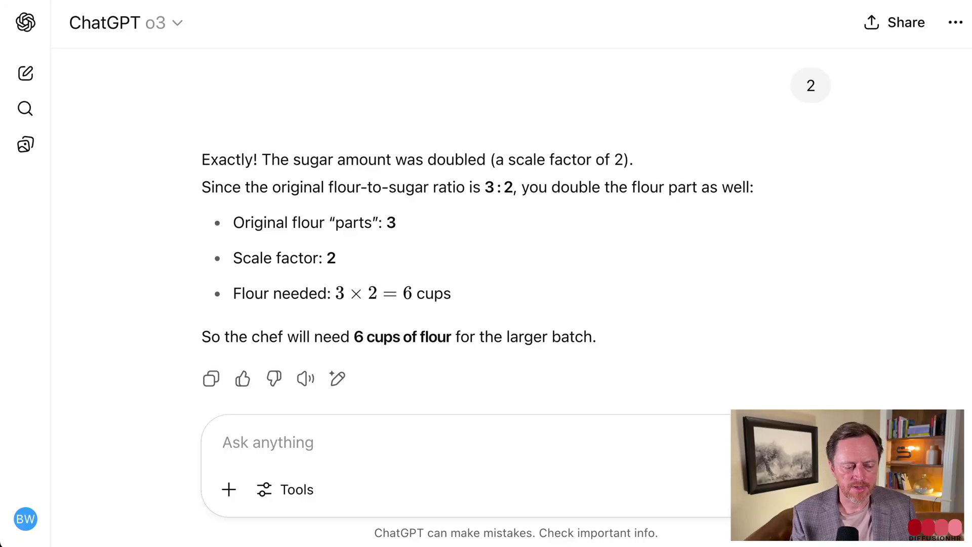
scroll(516, 236, "up", 15)
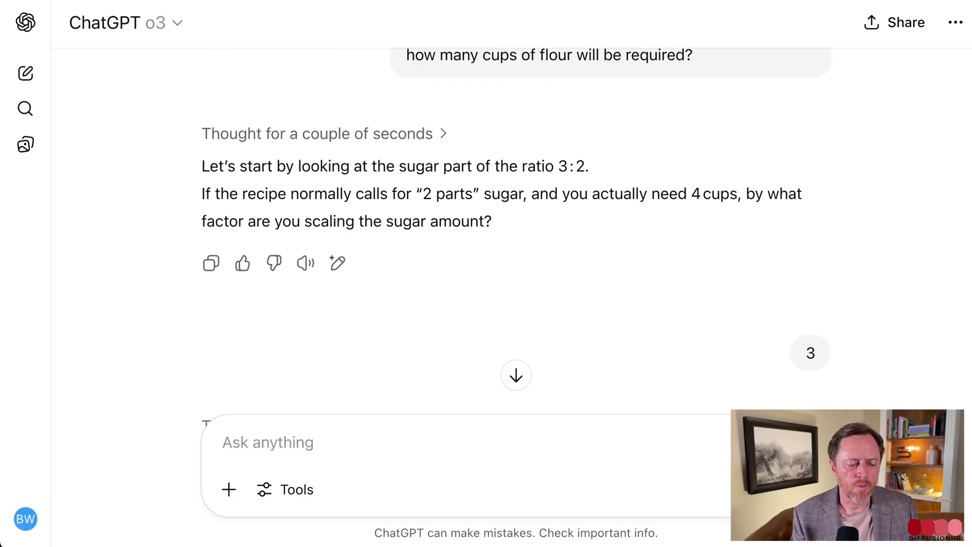
scroll(516, 236, "down", 15)
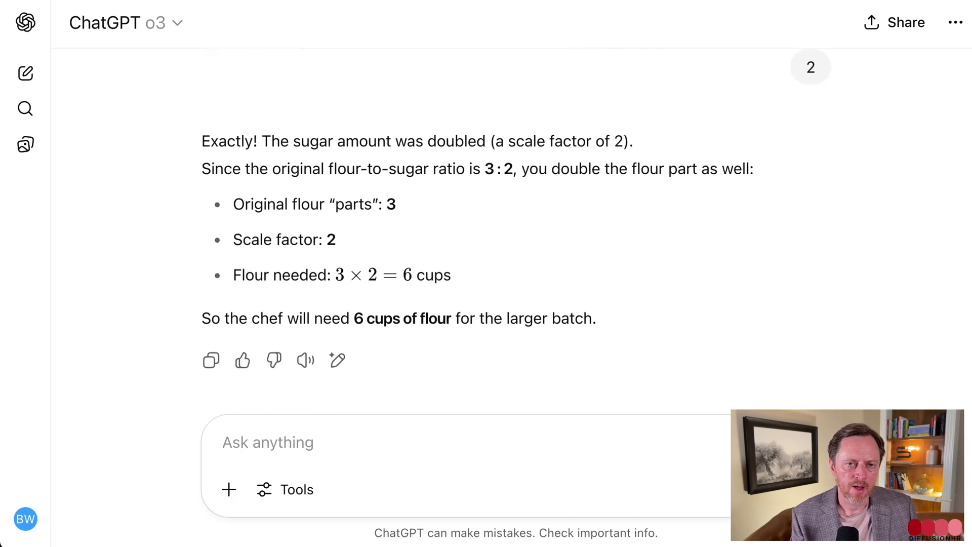
scroll(516, 236, "down", 2)
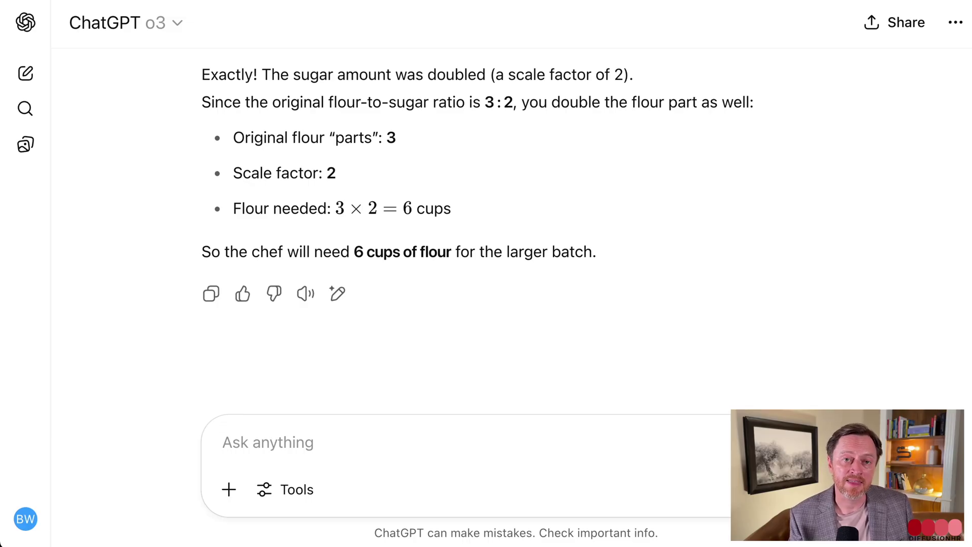
scroll(516, 236, "up", 3)
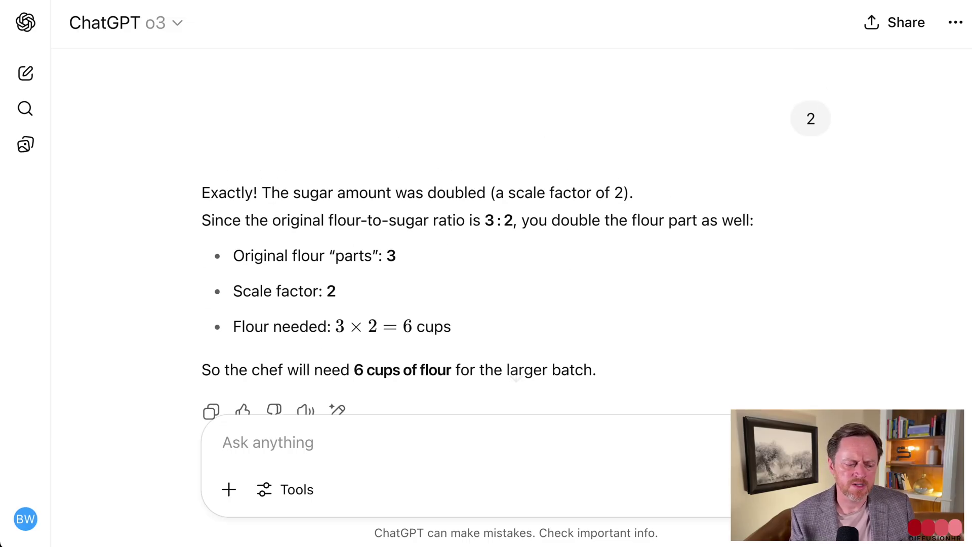
scroll(516, 236, "up", 5)
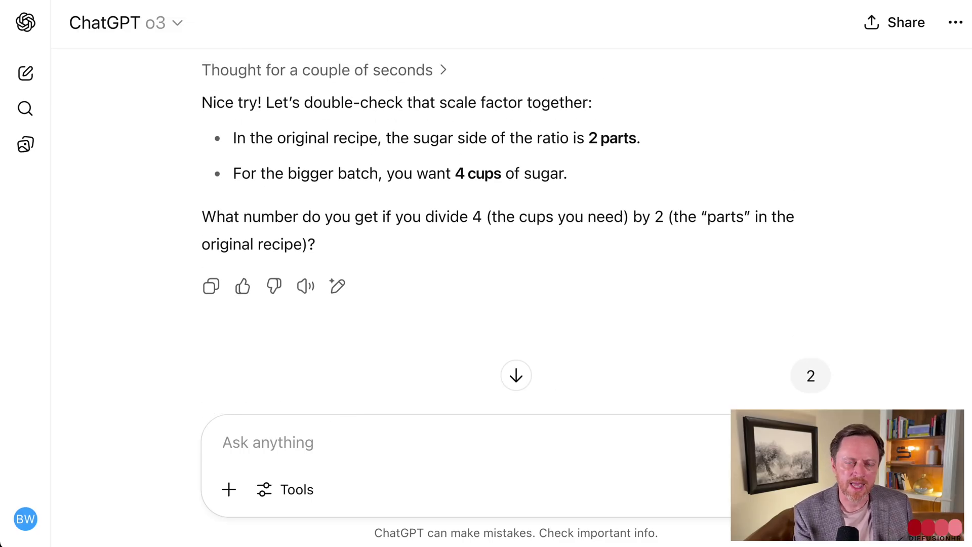
In a new Study chat, ask for help getting started on a Grade 7 argumentative essay on whether Tik Tok should be banned or not
type("Grade 7. I am writing an argum")
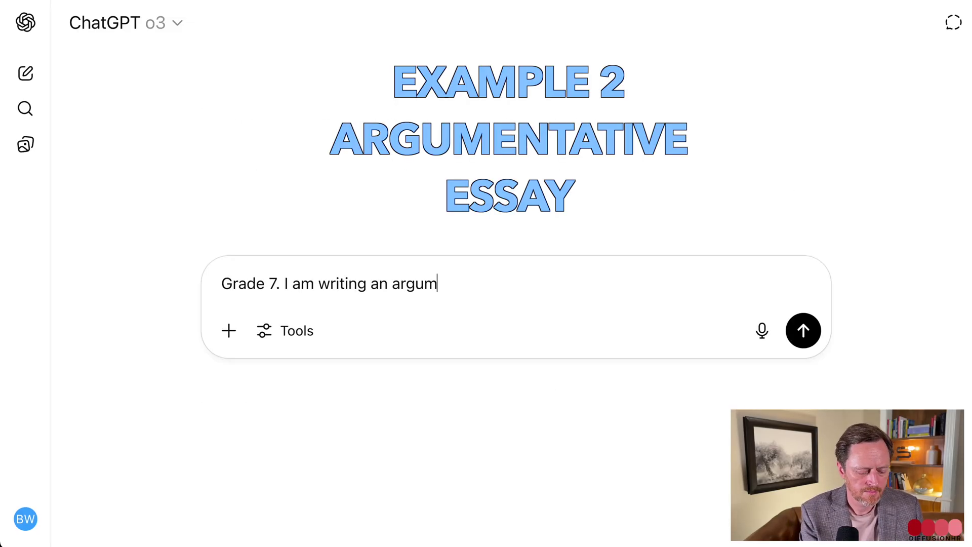
type("entative essay on Tik Tok and whether it should be banned or not.  Help me get ")
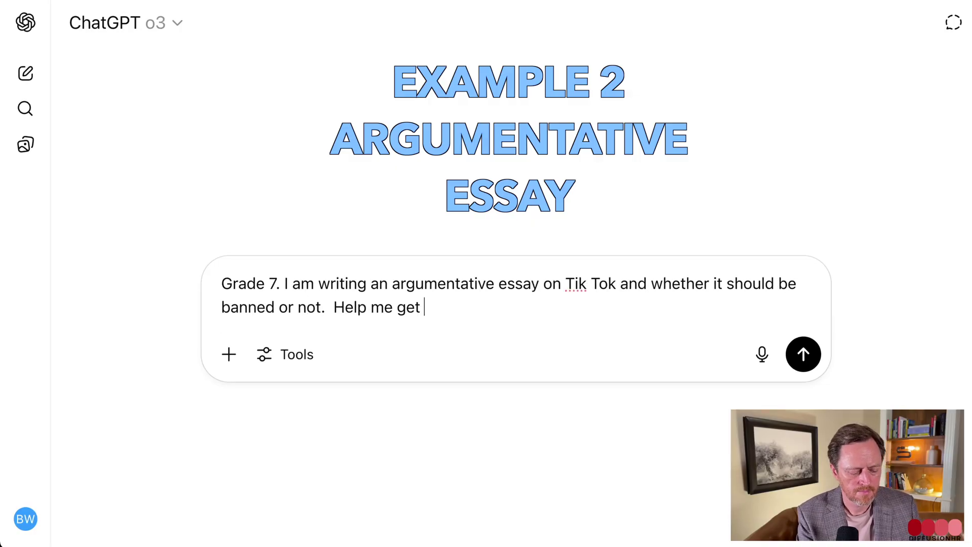
type("started.")
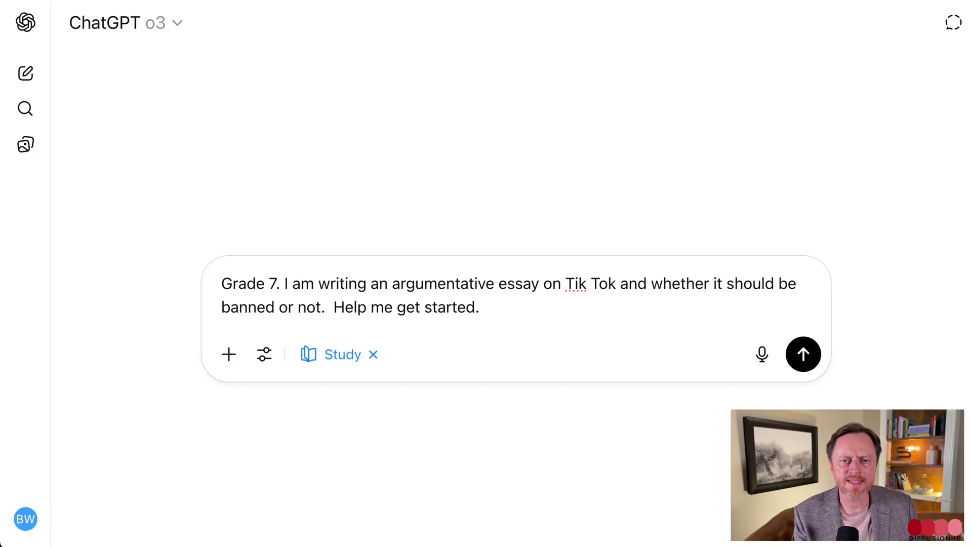
key("Return")
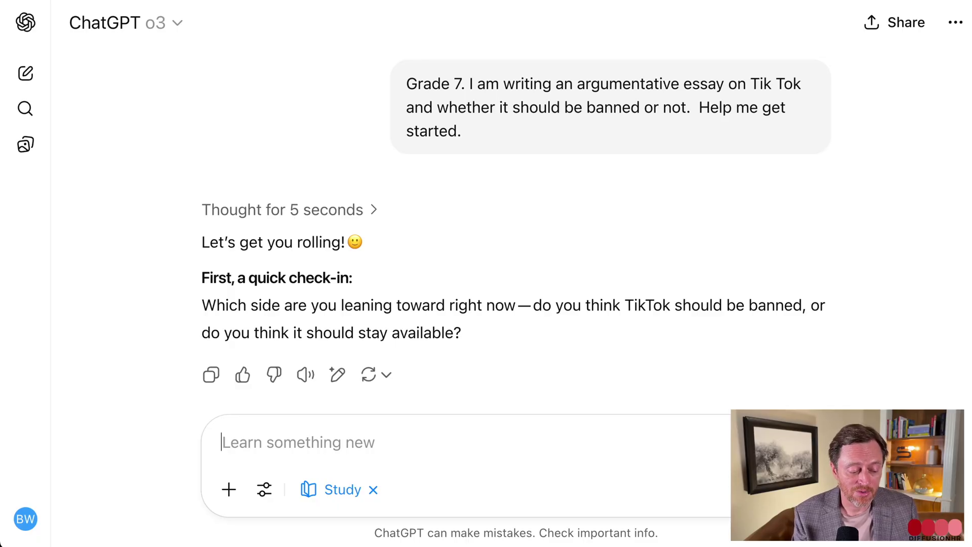
Reply "It should not be banned" to the essay check-in and "I am confused" to the question about the strongest reason
type("It should not be banned")
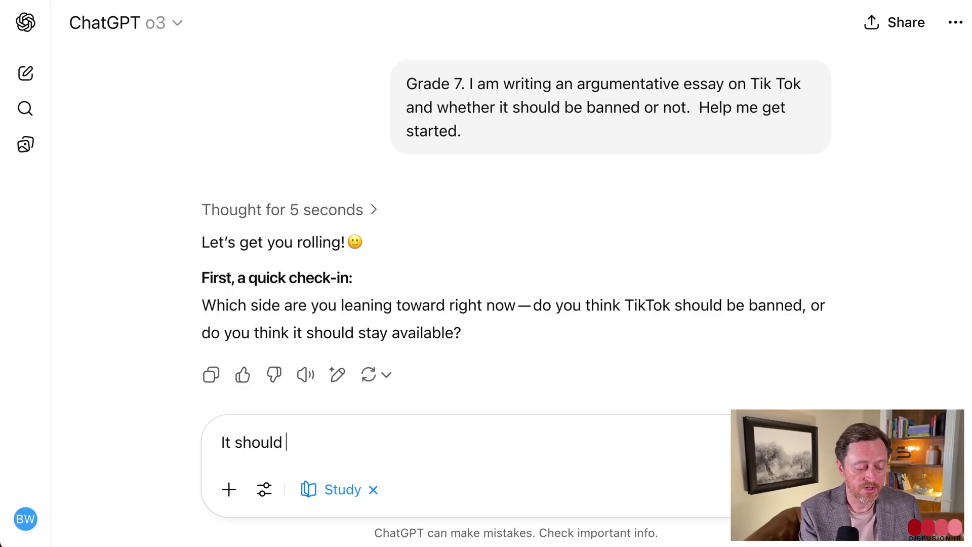
key("Return")
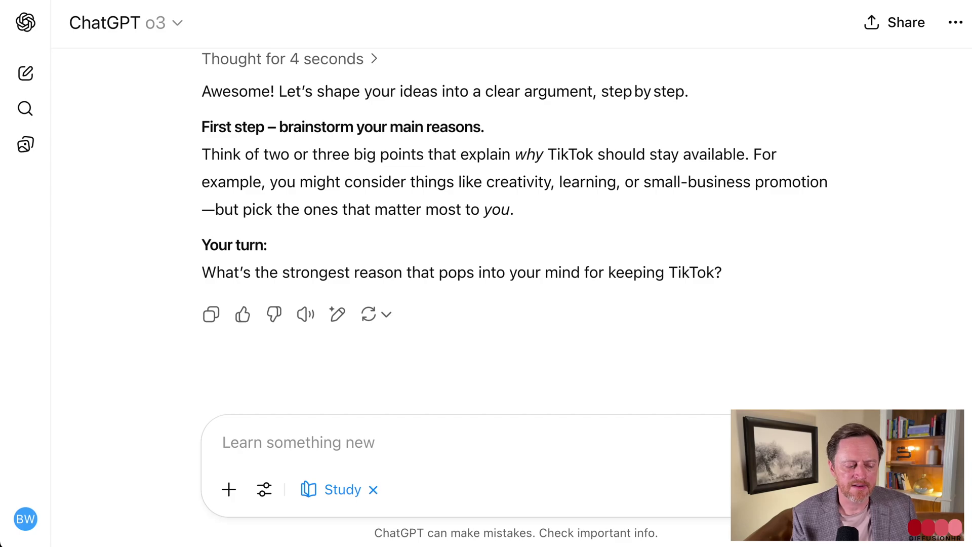
type("I am confus")
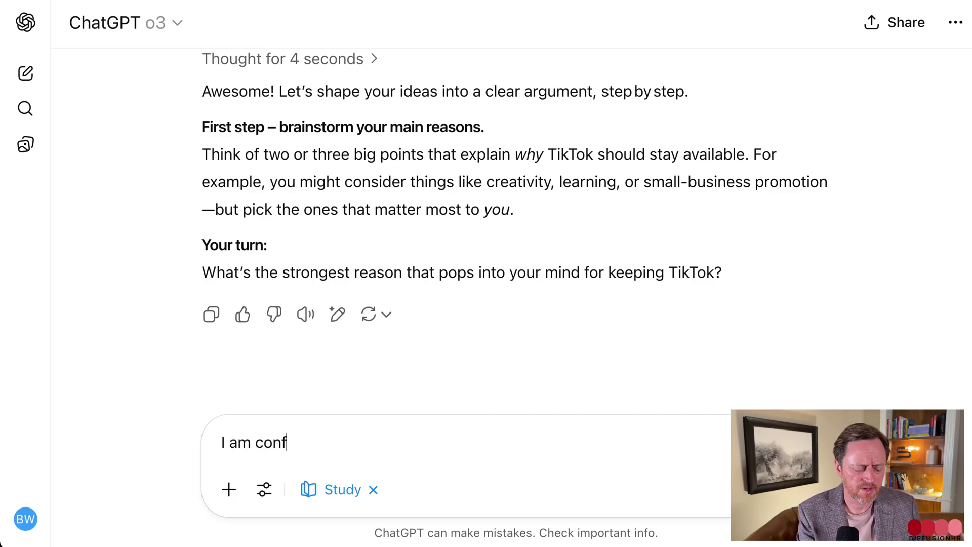
type("ed")
key("Return")
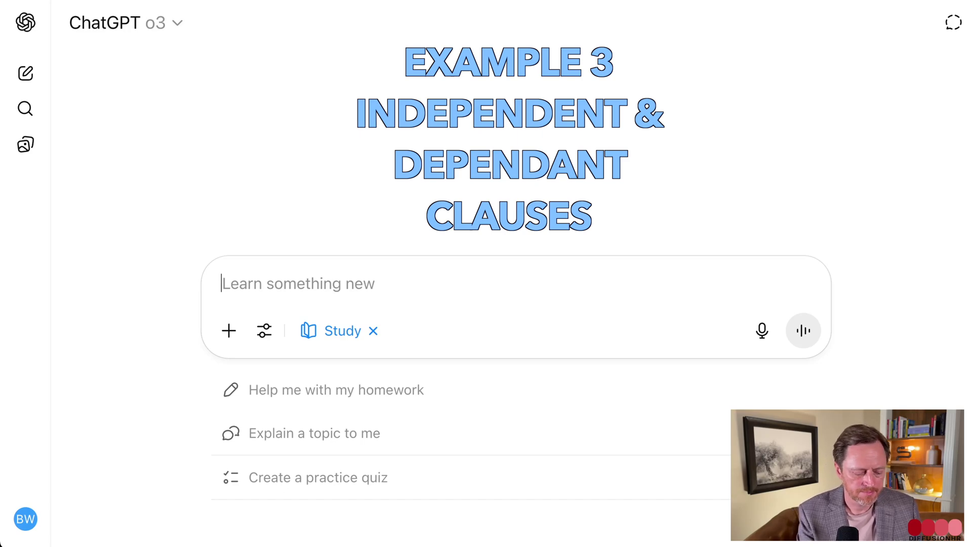
Send a Grade 7 request in a new Study chat for help with independent and dependent clauses, including creating a quiz
type("Grade 7 .  I am learning about independent and depen")
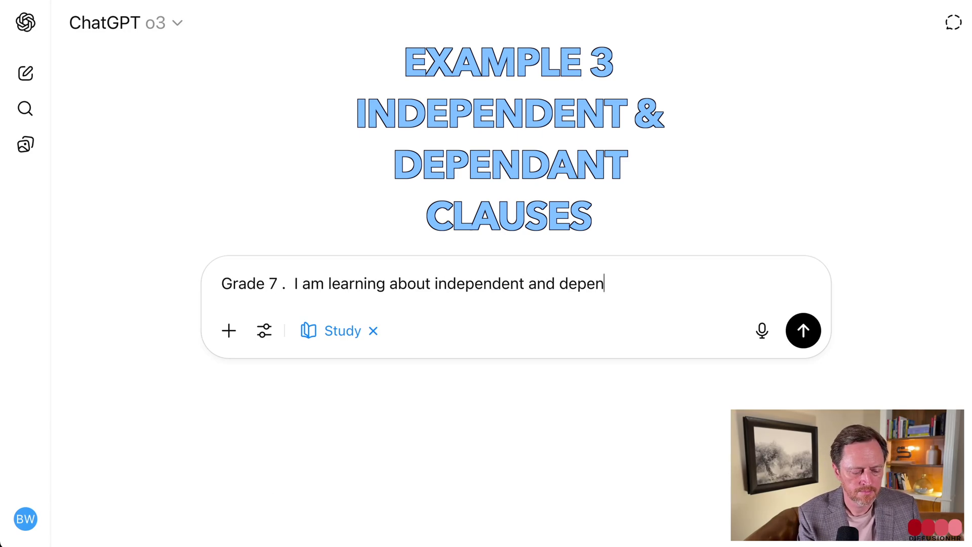
type("dent clauses.  Help me,=. Create a quiz.")
key("Return")
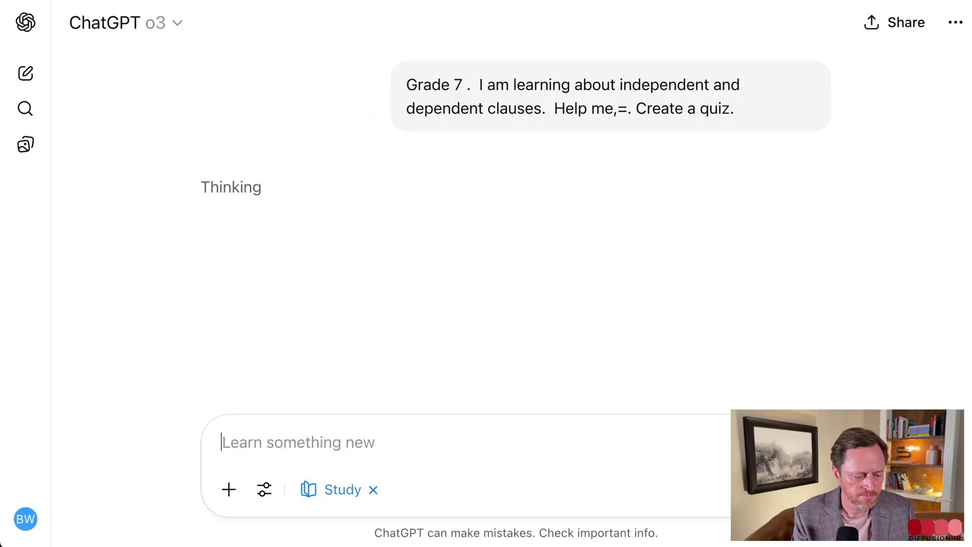
Answer quiz Question 1 with "Dependent bc it is not a complete sentence"
scroll(516, 203, "down", 3)
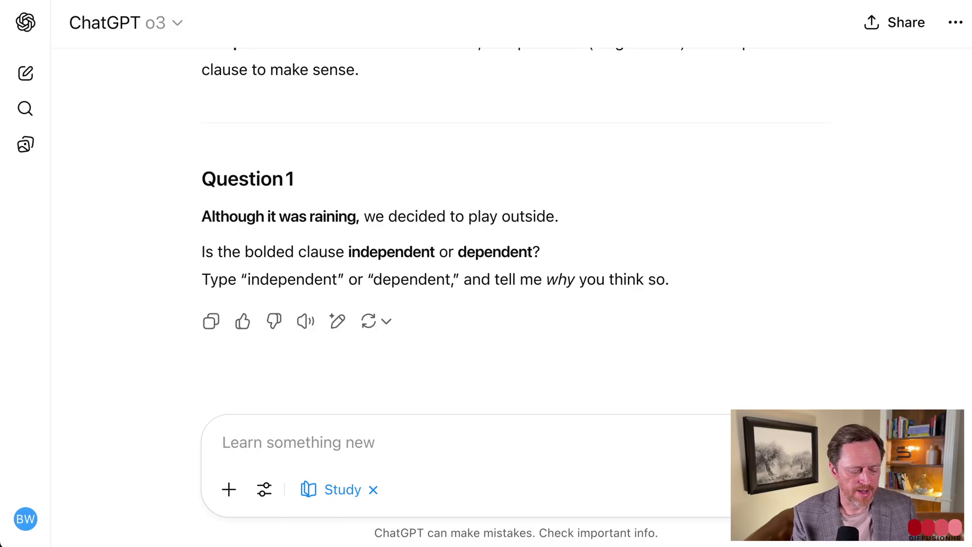
type("Dependent")
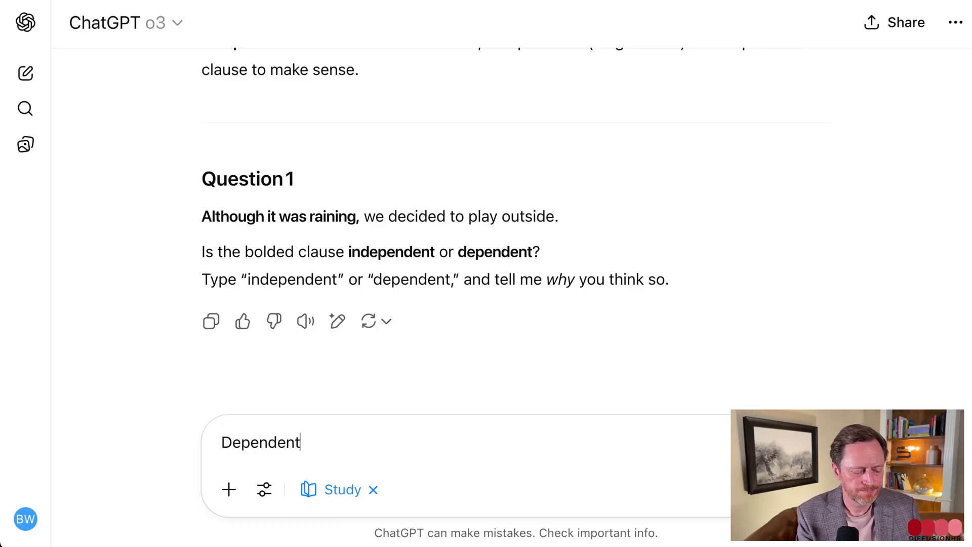
type(" bc ")
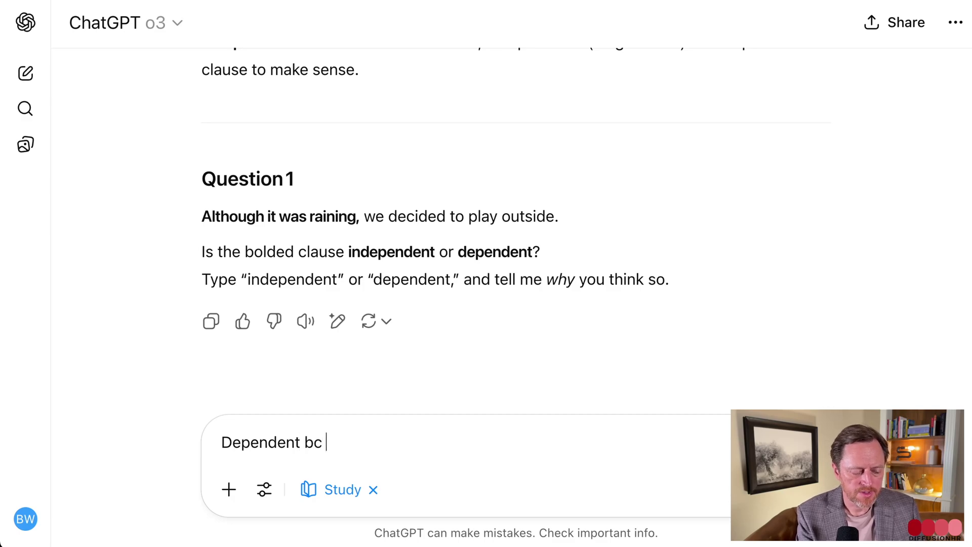
type("it is not a complete sentence")
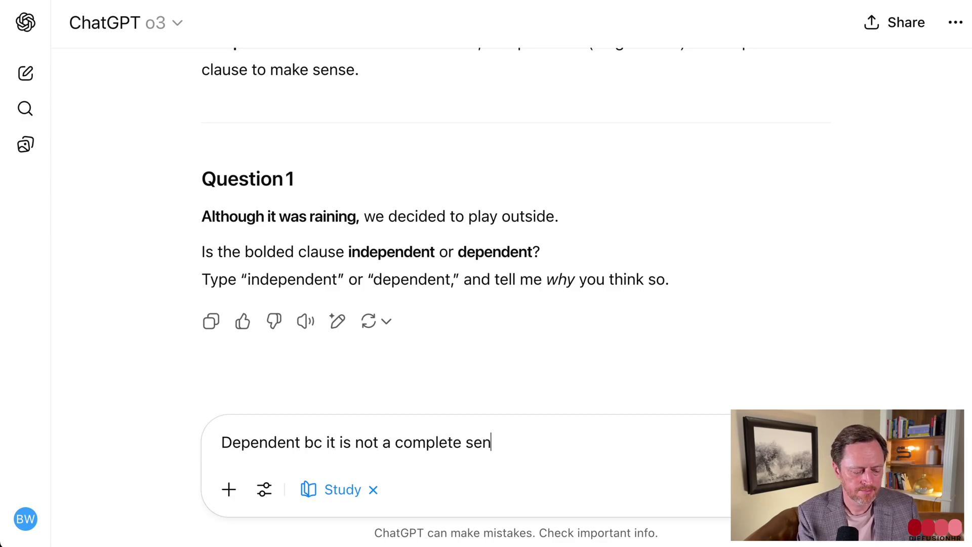
key("Return")
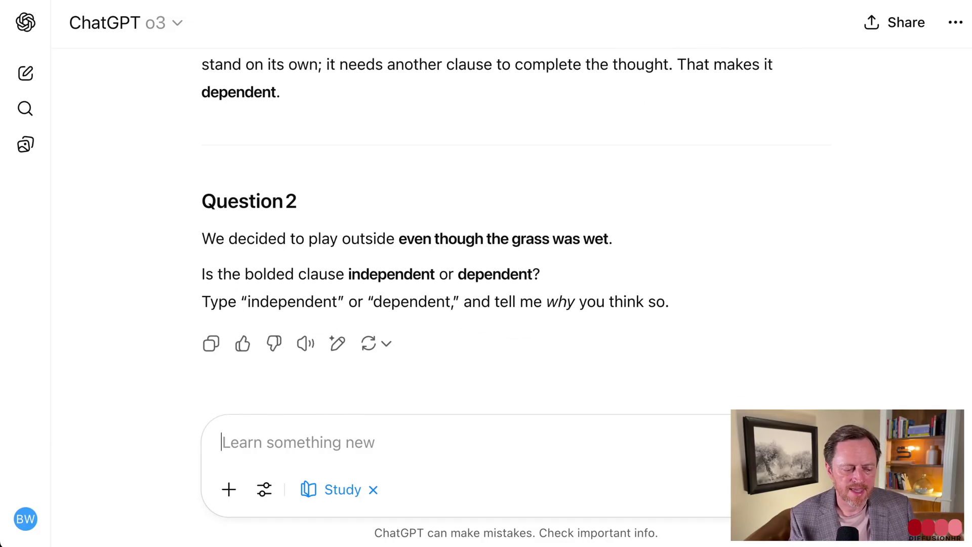
Respond to quiz Question 2 with "Help me. I am lost"
type("Hel")
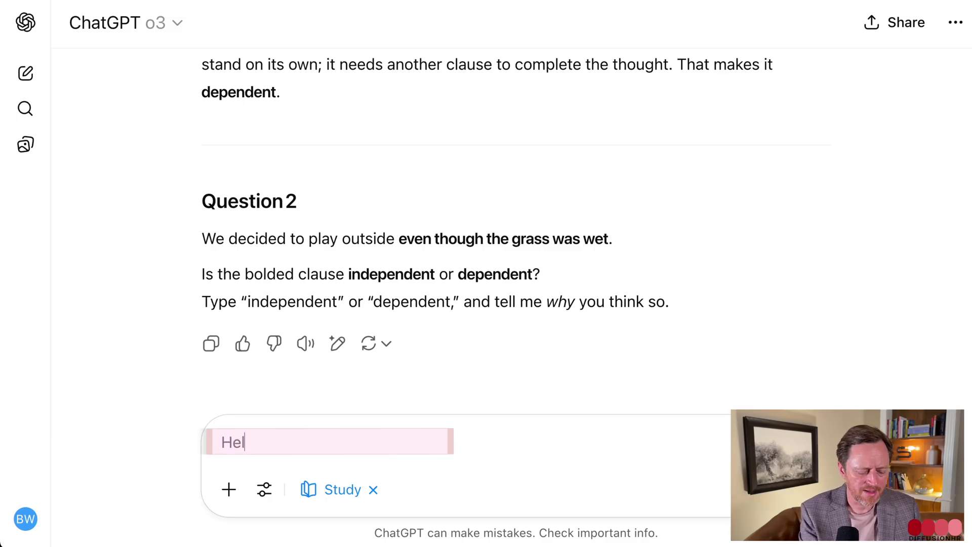
type("p me. I am lost")
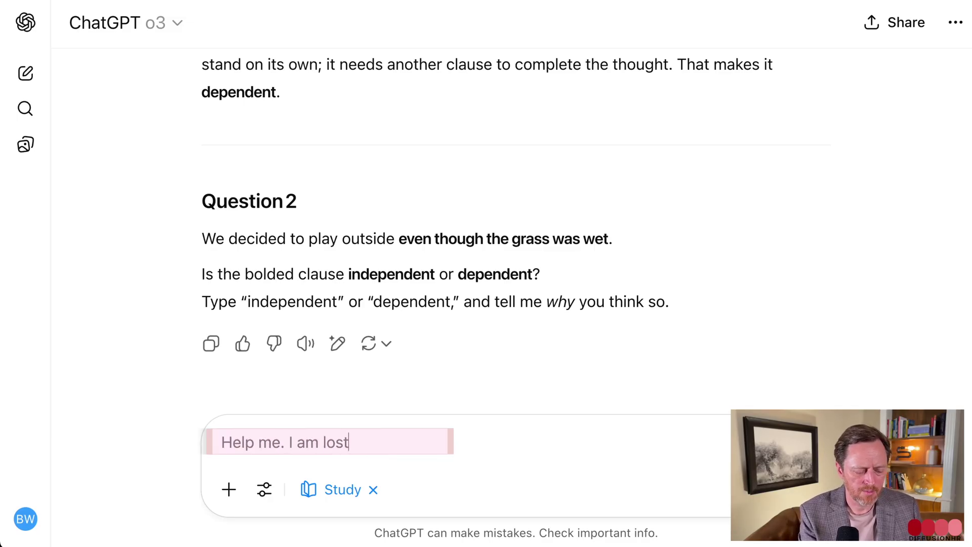
key("Return")
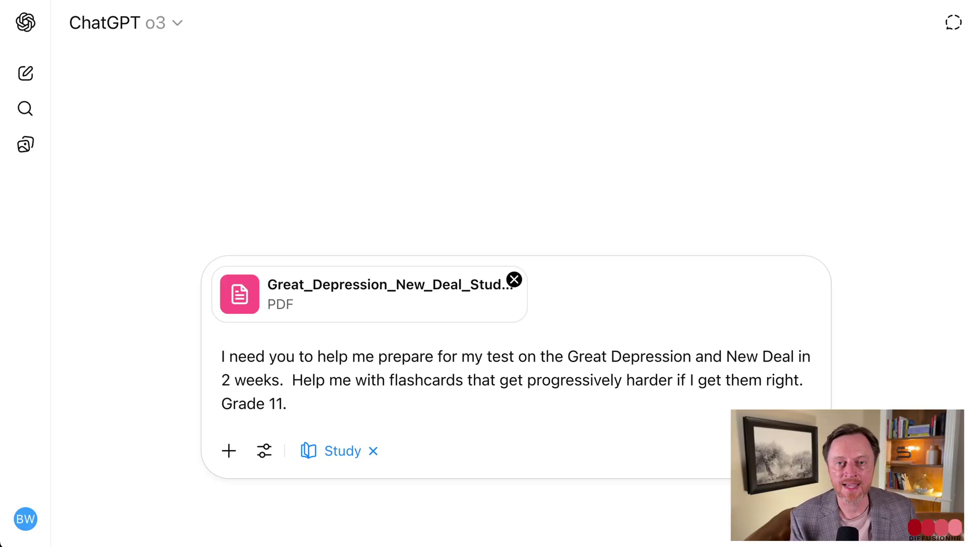
Submit the Grade 11 Great Depression and New Deal flashcard request with its attached PDF, and answer Card #1 with "Unsure"
key("Return")
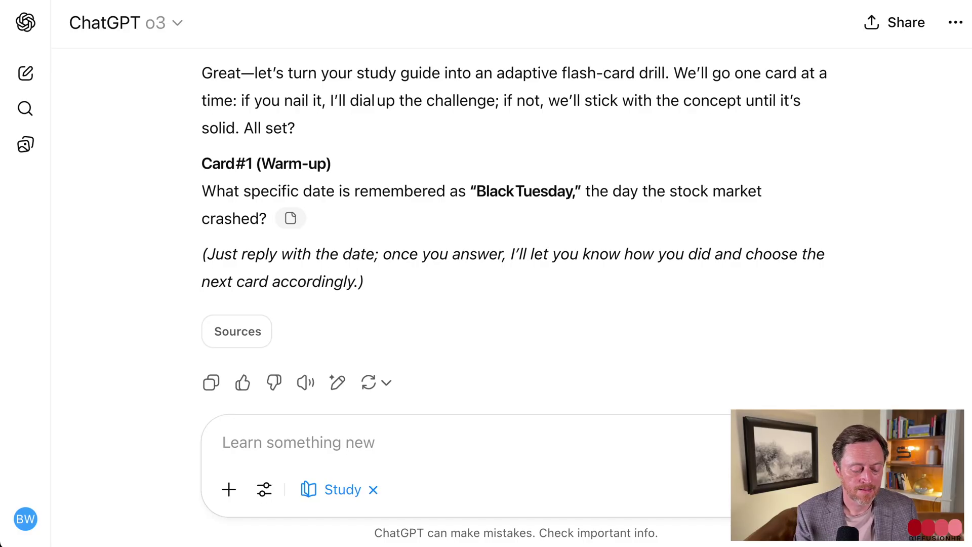
type("Unsure")
key("Return")
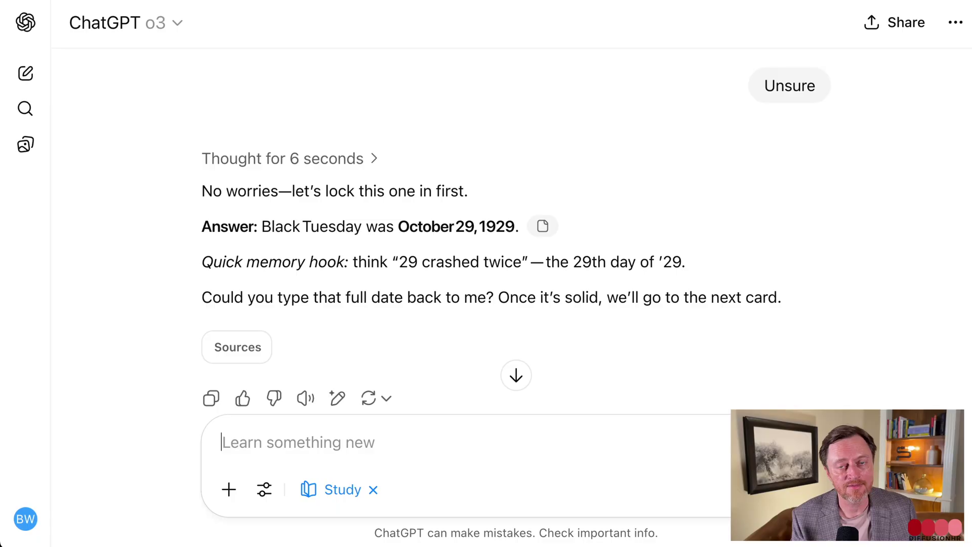
Give the full date of Black Tuesday as "Oct 29, 1929" in reply to the flashcard tutor
scroll(516, 228, "down", 3)
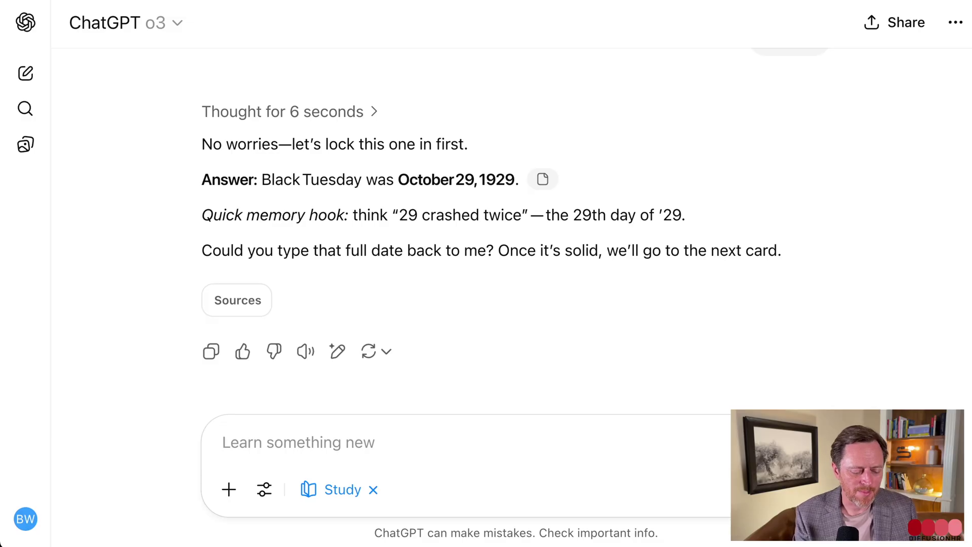
type("Oct 29")
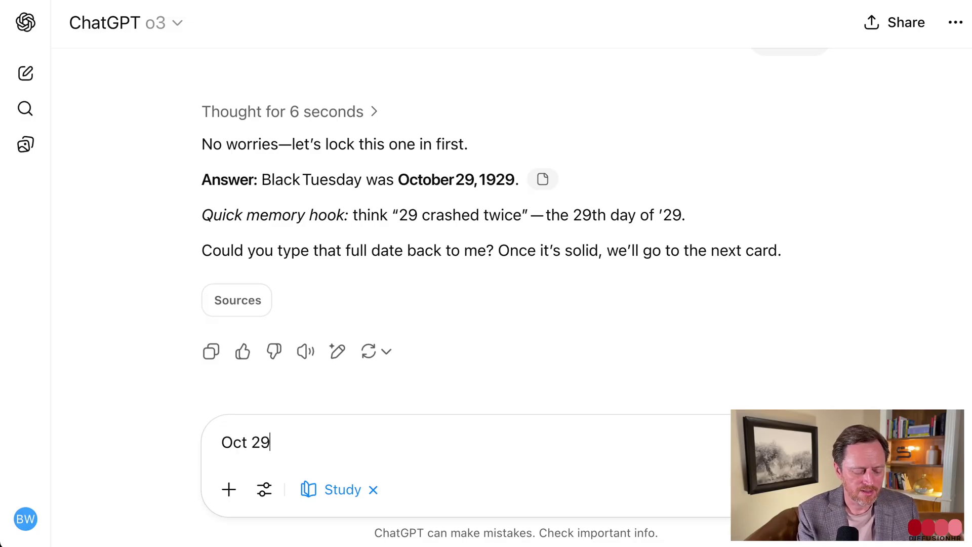
type(", 1929")
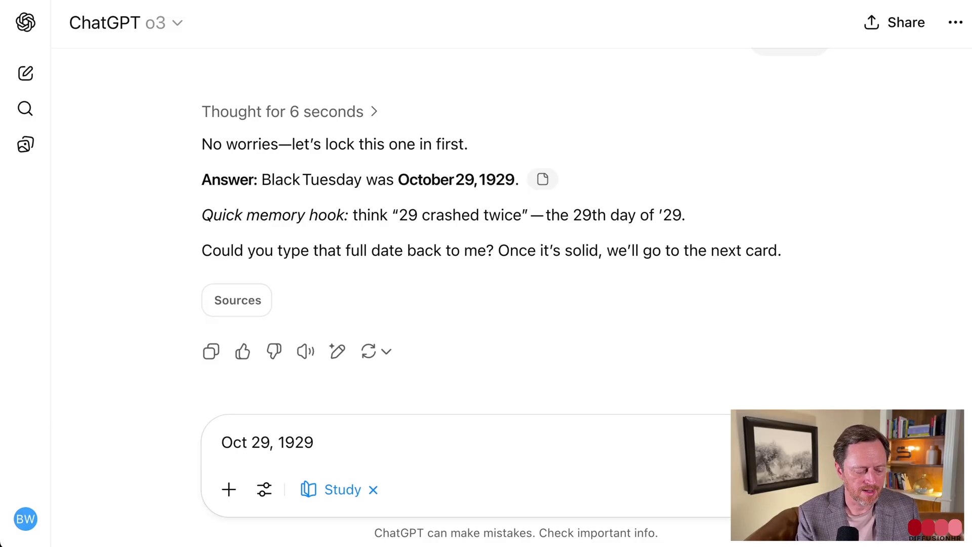
key("Return")
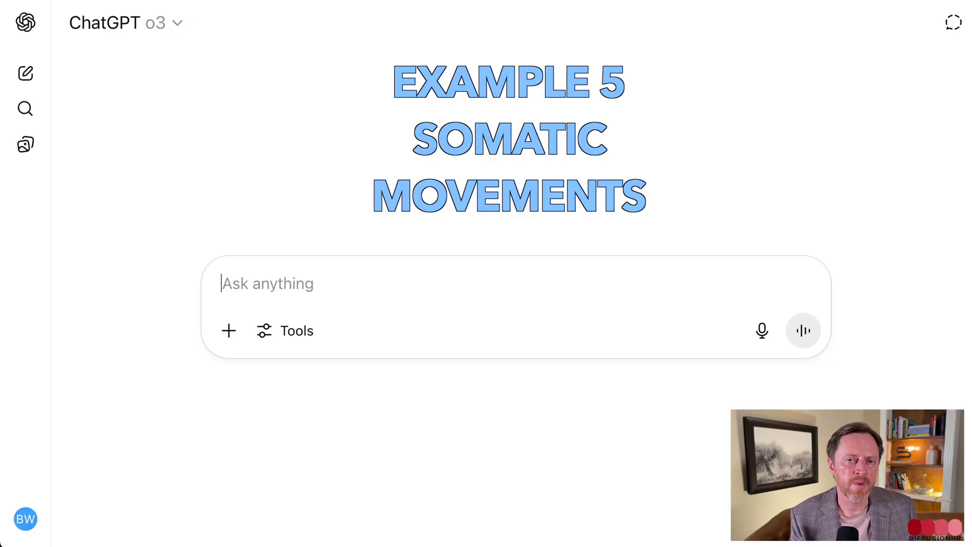
Enable Study and submit "I am learning about somatic movements. My wife is an expert and I only know a little. Help me learn more. I am 40+."
left_click(285, 330)
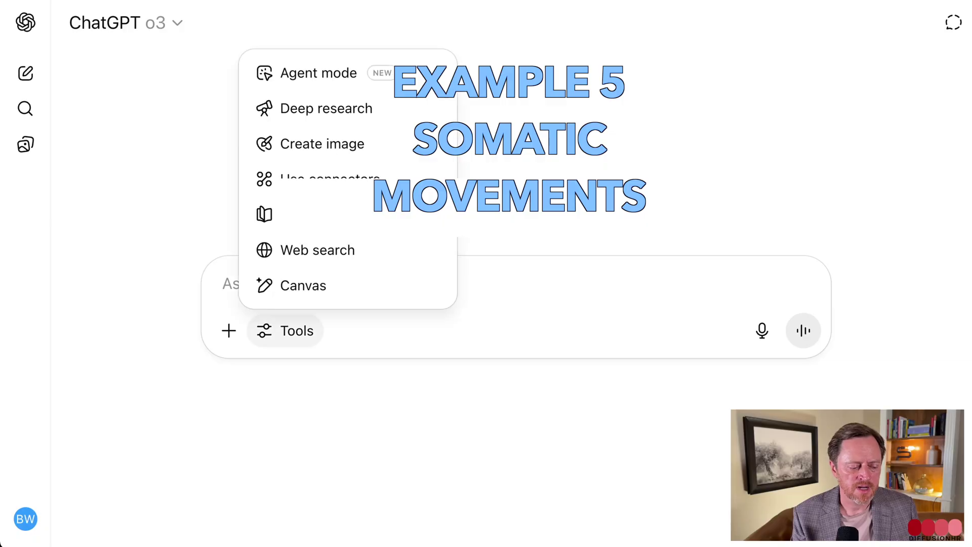
left_click(283, 213)
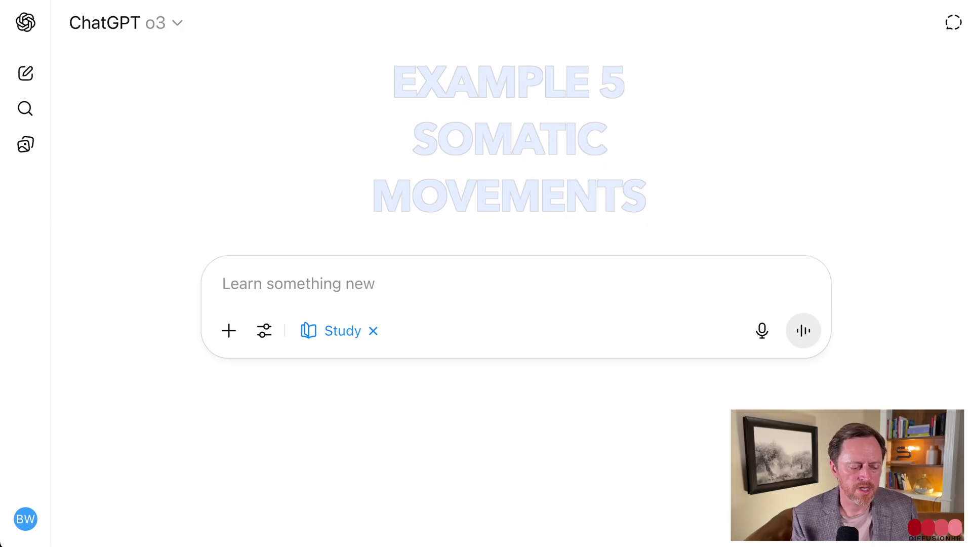
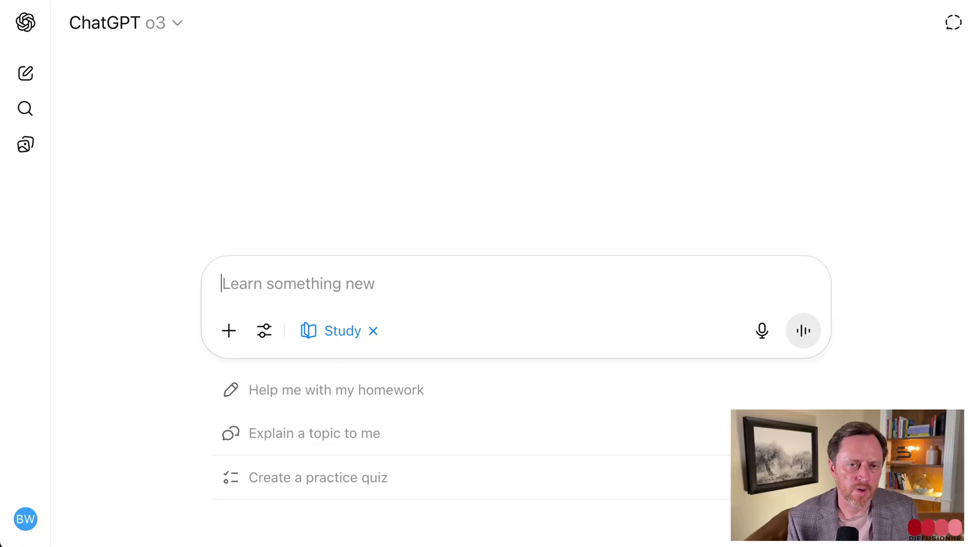
type("I am learning about somatic movements.  My wife is an expert and")
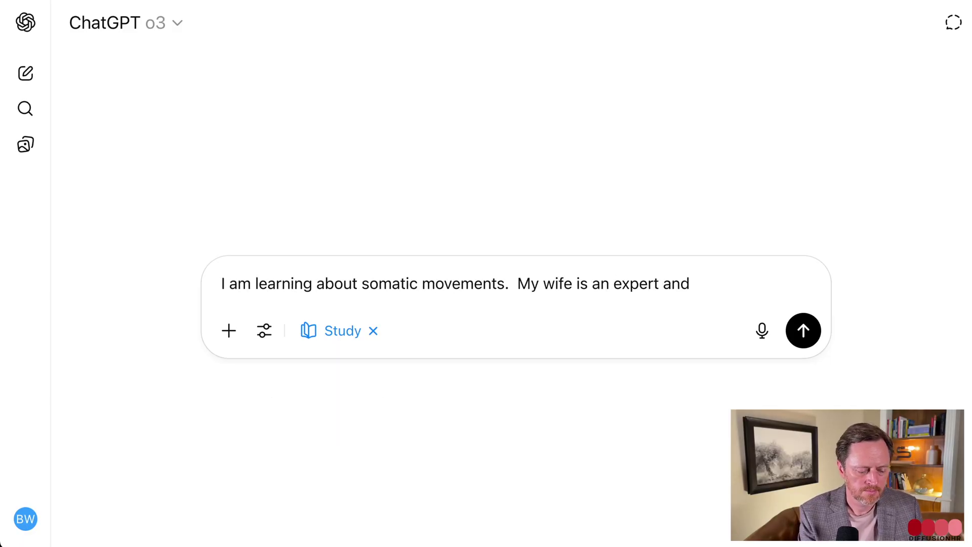
type(" I only know a little. Help me learn more.  I am 40+.")
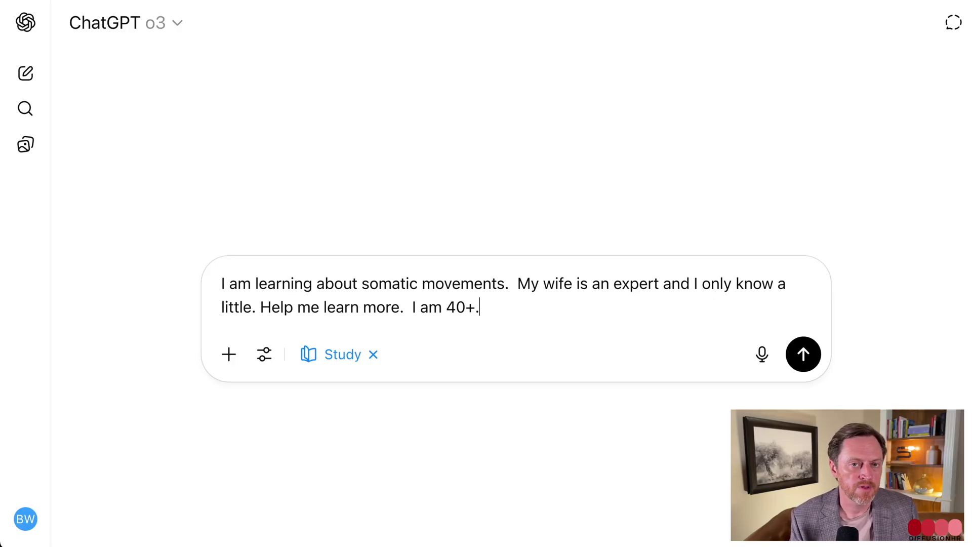
key("Return")
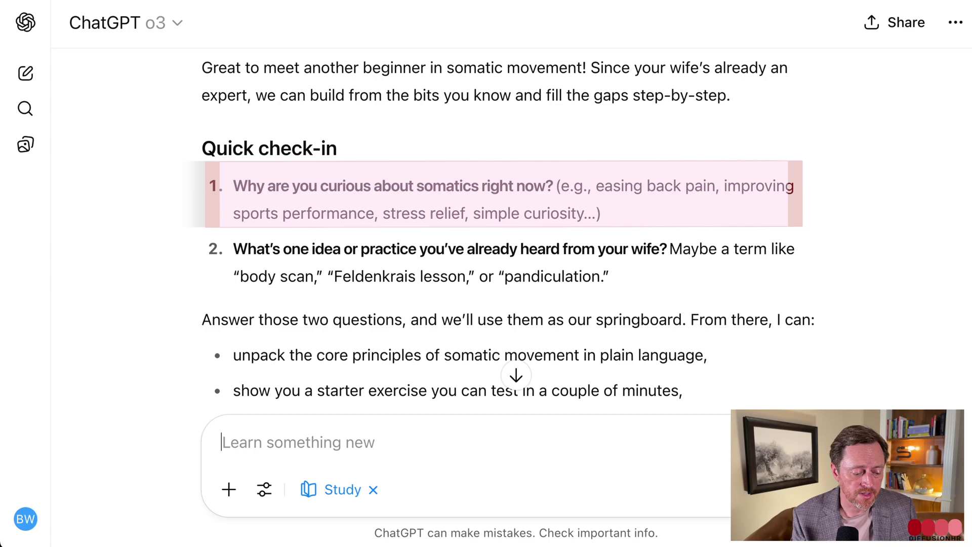
left_click_drag(601, 213, 556, 186)
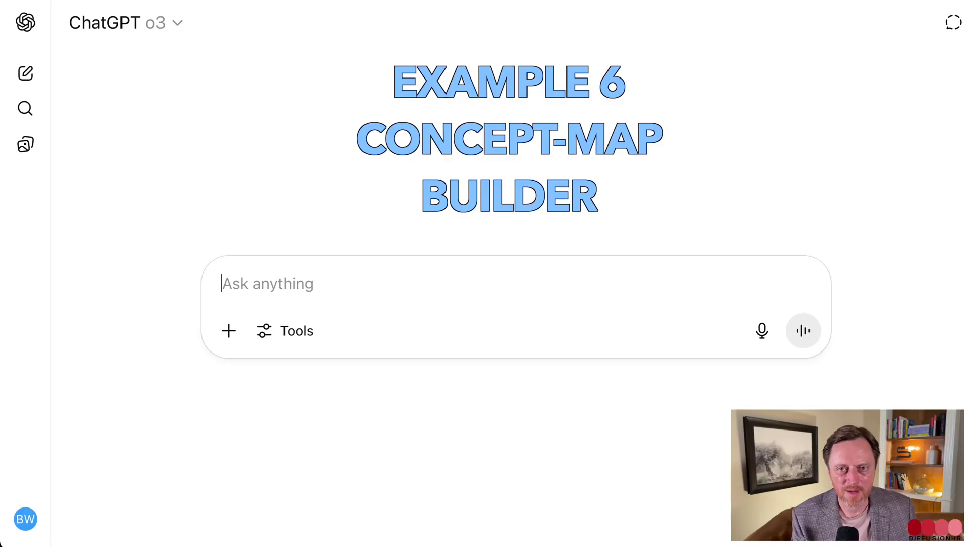
Submit the Study mode request "Grade 10. Create a concept-map builder for the topic of the Reconstruction."
type("Grade ")
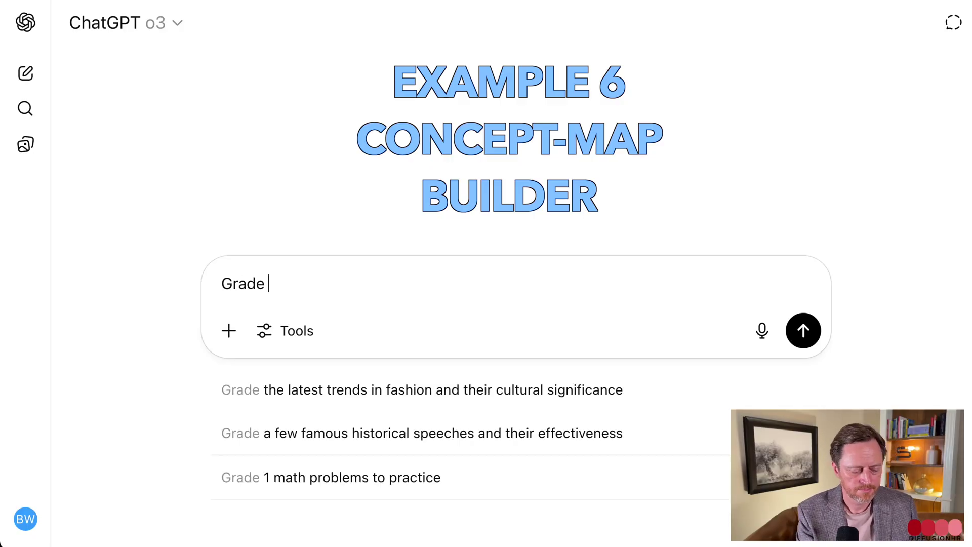
type("10.  Create a concept-map builder for the topic of the Reconstrr")
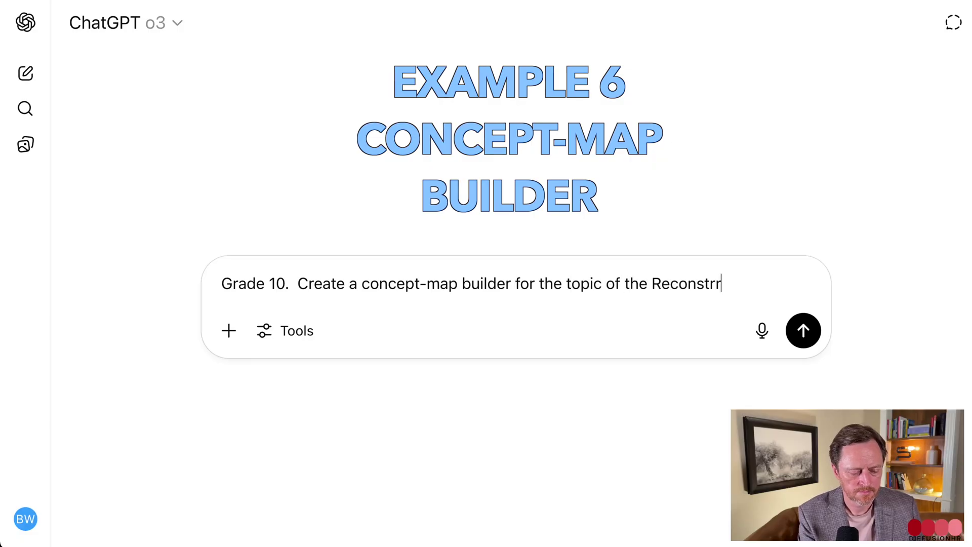
key("BackSpace")
type("uction.")
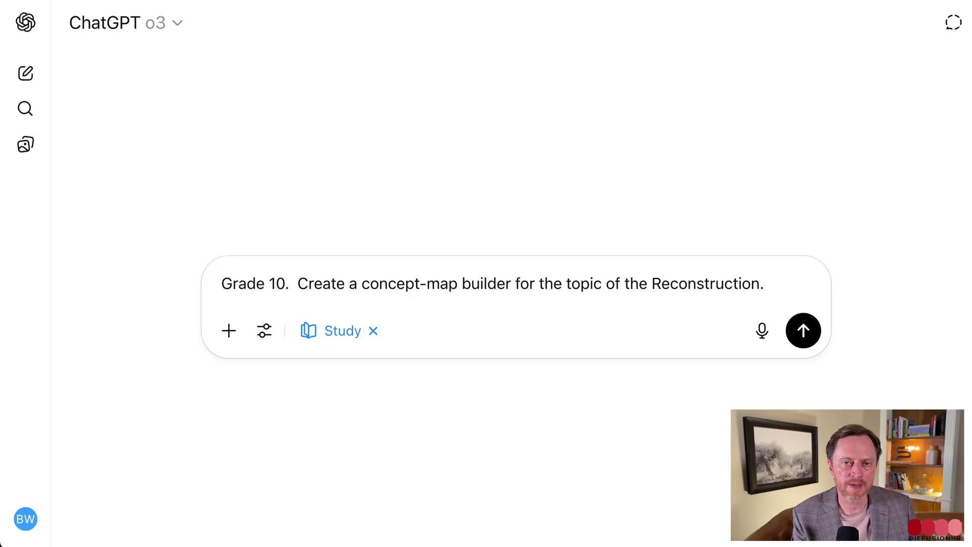
key("Return")
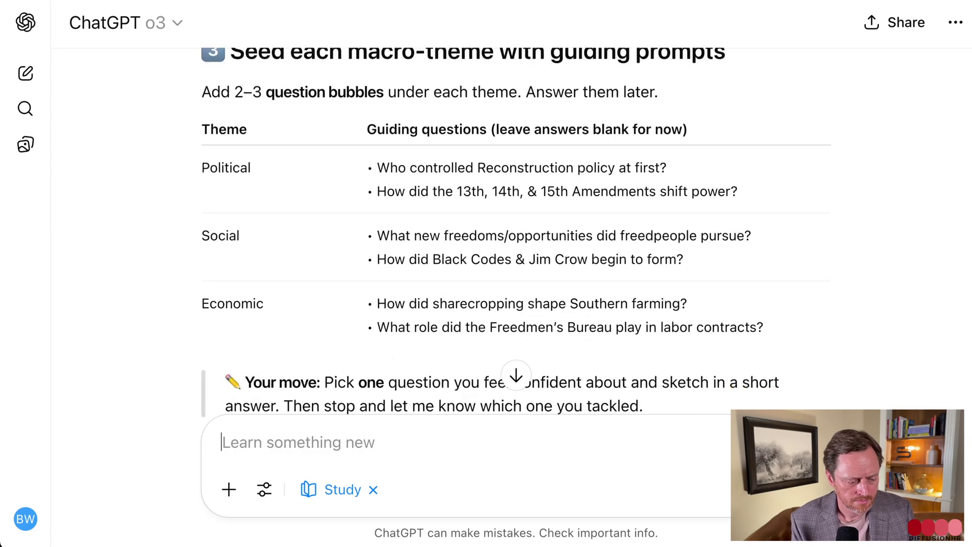
Look over the Reconstruction concept-map plan and reply with "Lets go step by step"
scroll(516, 228, "down", 15)
scroll(516, 228, "up", 10)
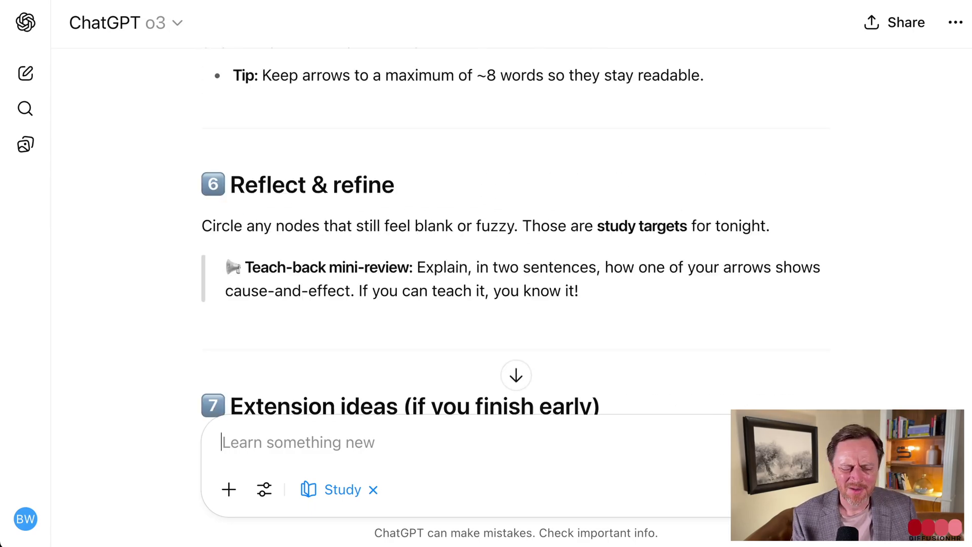
scroll(516, 228, "up", 10)
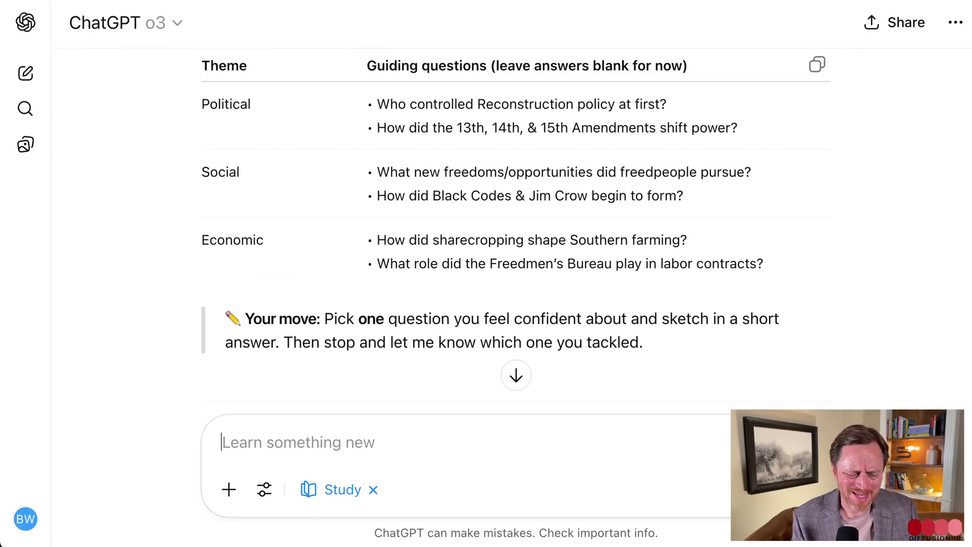
scroll(516, 228, "up", 8)
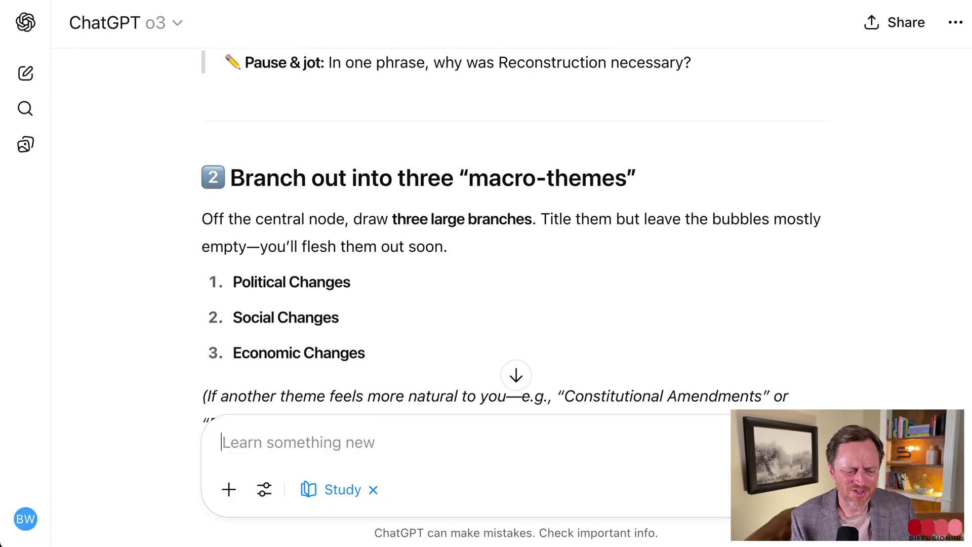
scroll(516, 227, "up", 2)
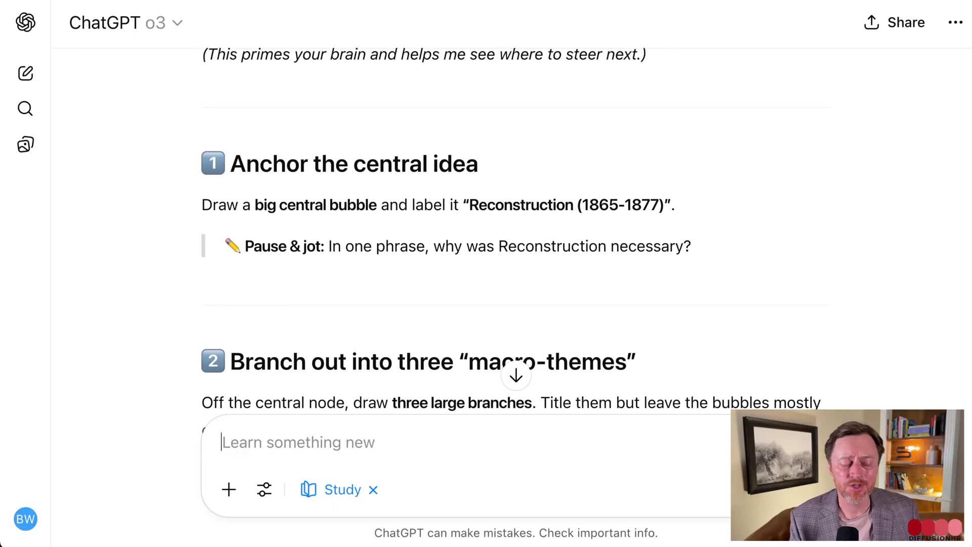
scroll(516, 228, "down", 5)
scroll(516, 228, "down", 15)
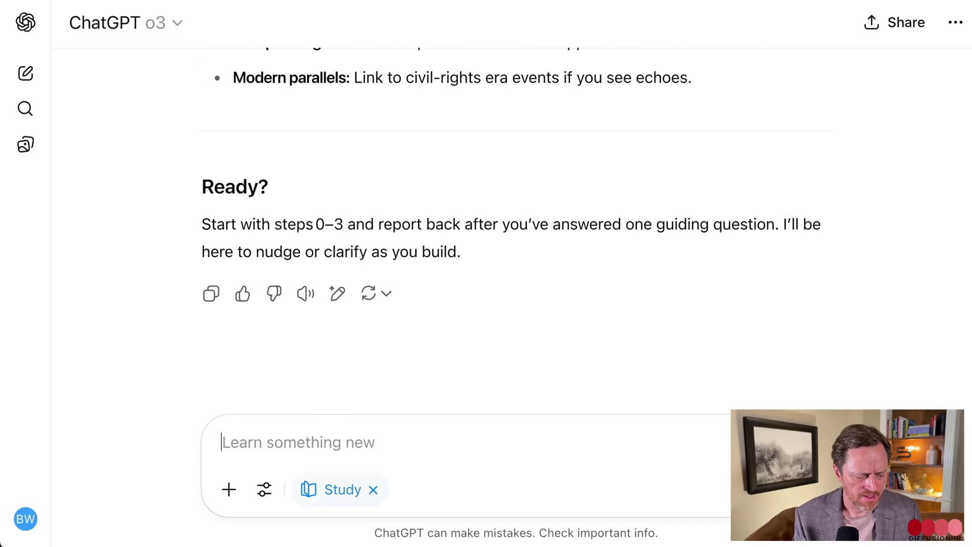
type("Lets ")
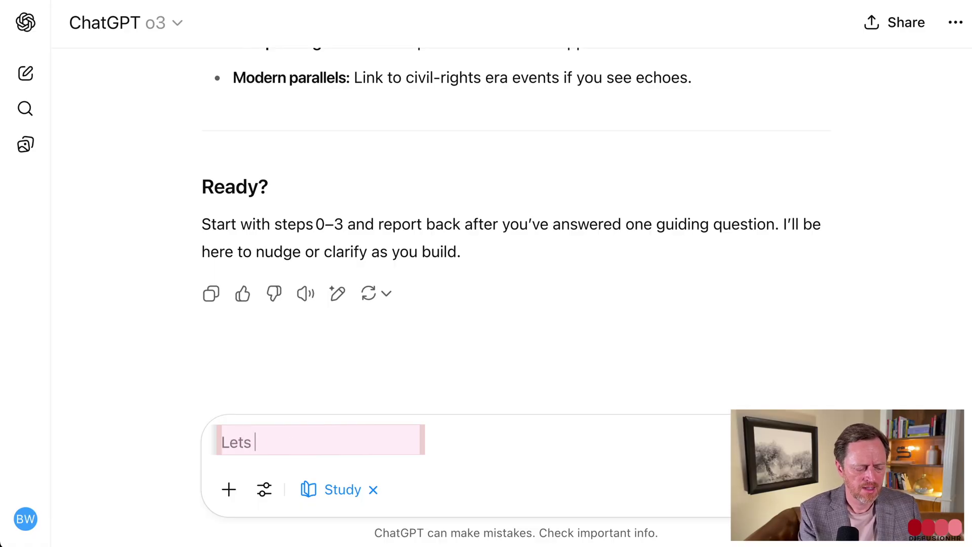
type("go step by step")
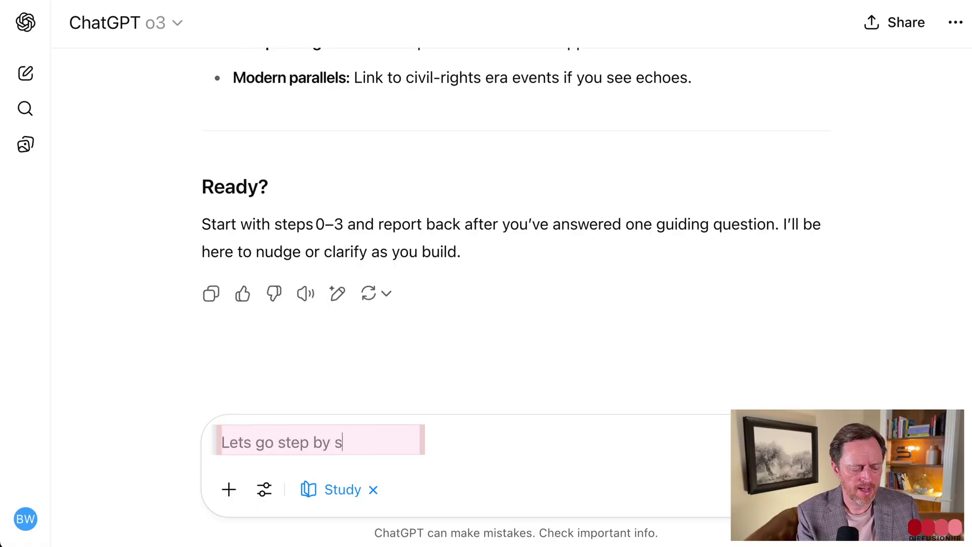
key("Return")
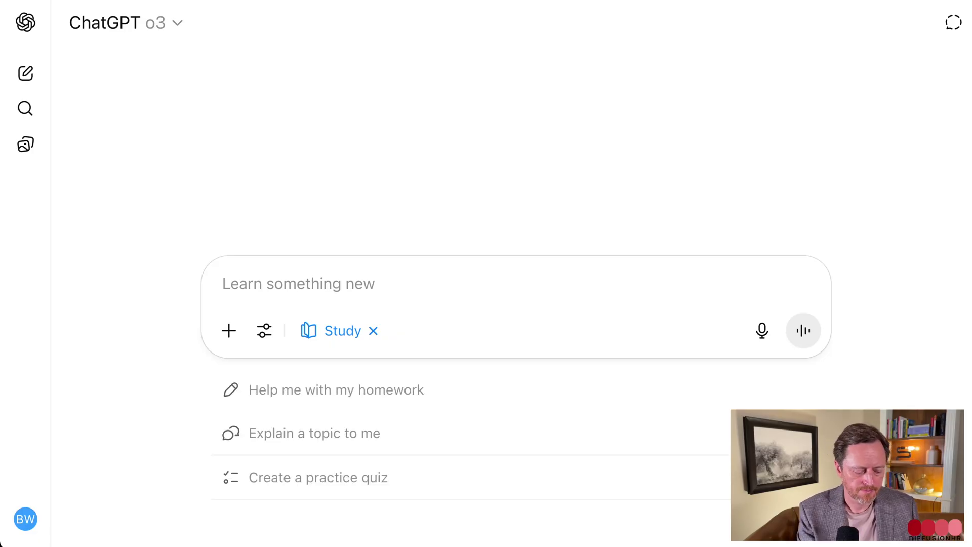
Enter the prompt "Help me make this college essay better." with the copied essay about society pasted below it between triple backticks
type("Help me make this college essay better.")
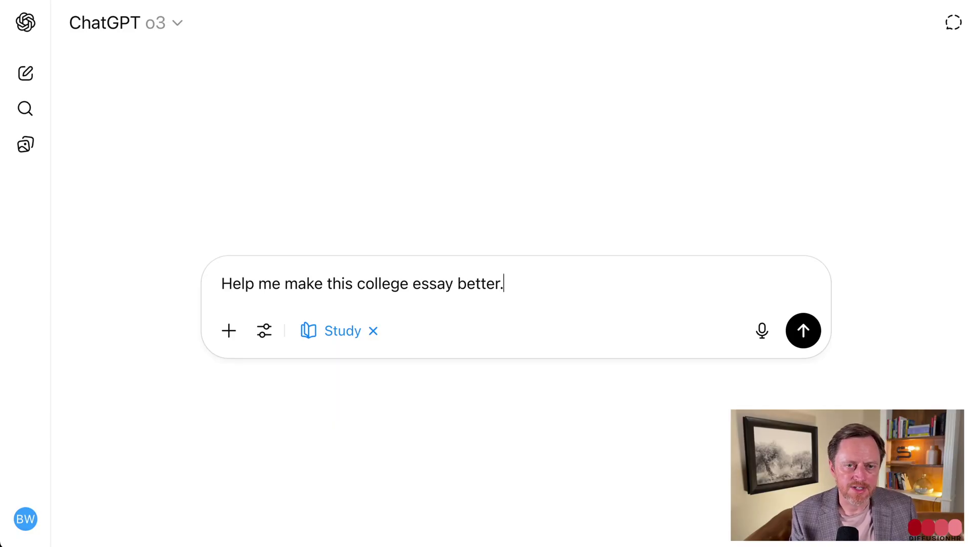
key("shift+Return")
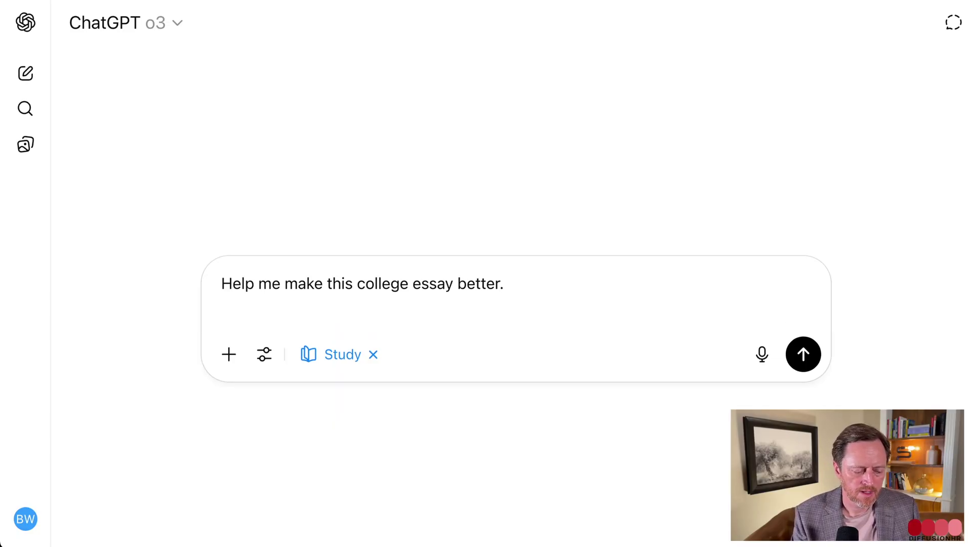
type("\"\"\"")
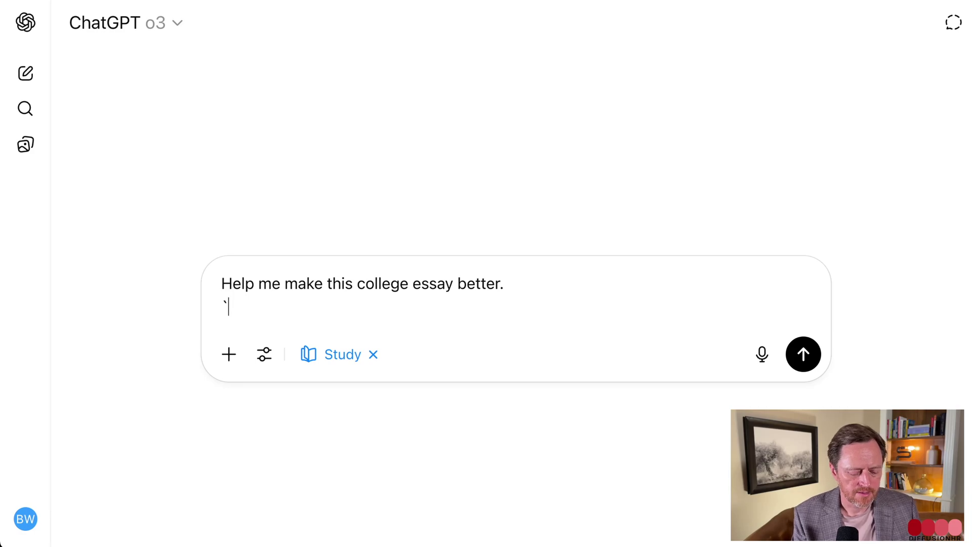
key("super+v")
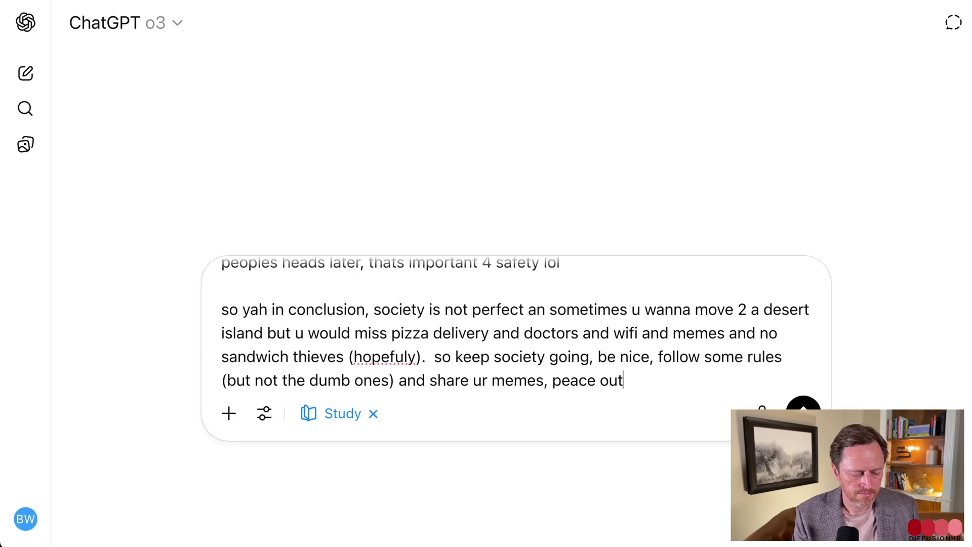
key("shift+Return")
type("```")
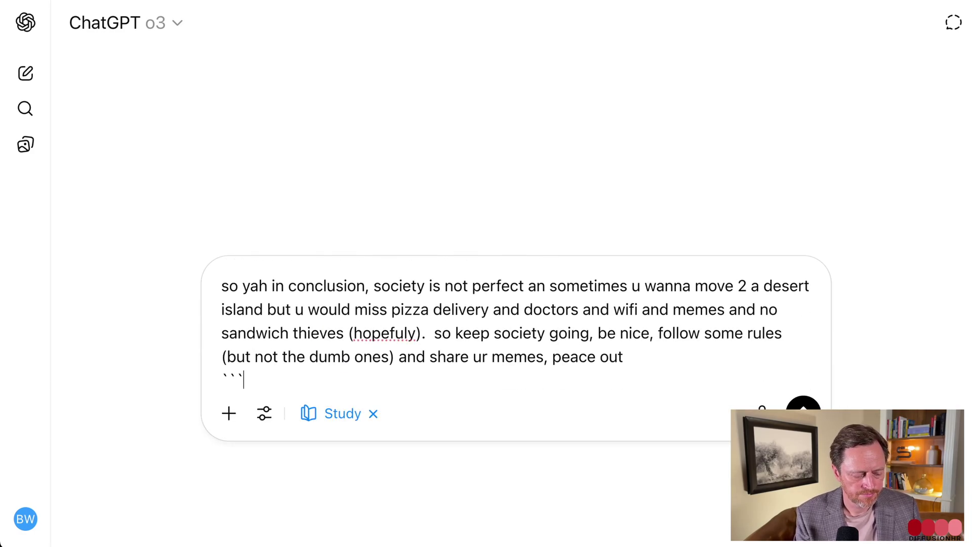
scroll(516, 325, "up", 2)
scroll(511, 324, "up", 10)
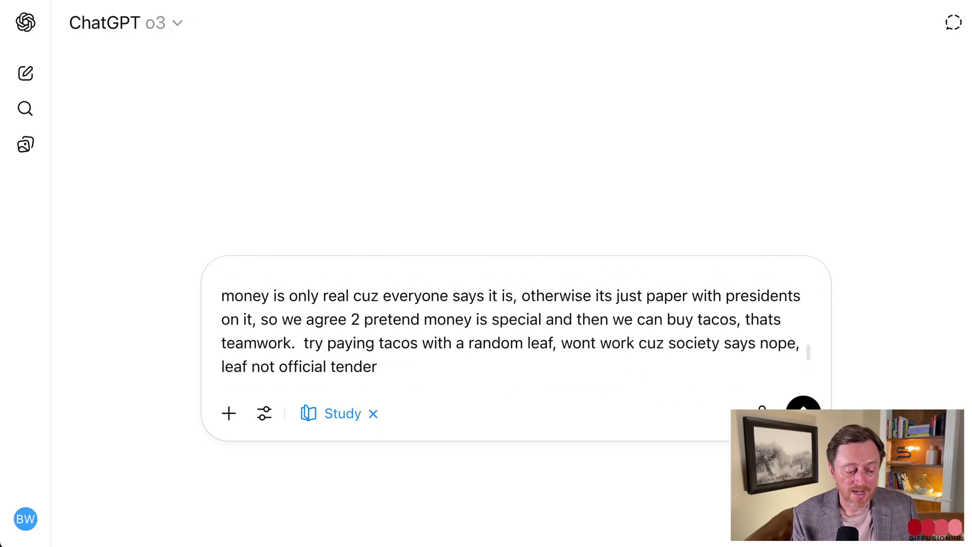
scroll(511, 325, "up", 4)
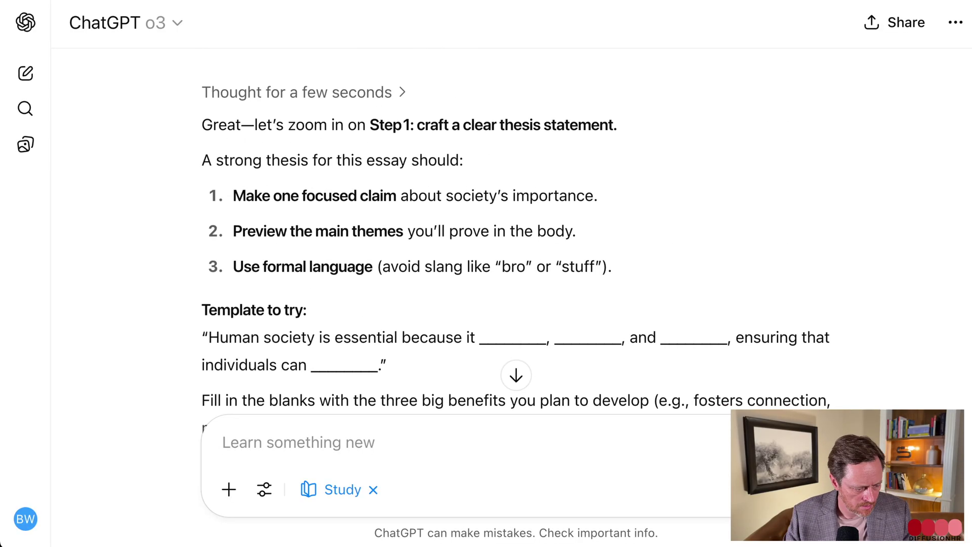
Review the suggested college essay structure and the Step 1 thesis-statement guidance with its fill-in-the-blank template
scroll(516, 254, "down", 3)
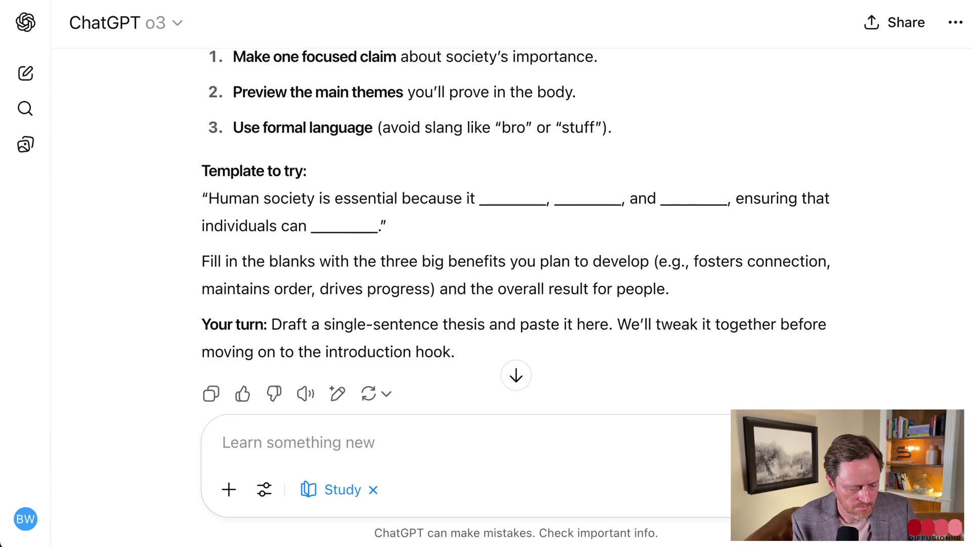
scroll(515, 253, "up", 2)
scroll(516, 238, "up", 20)
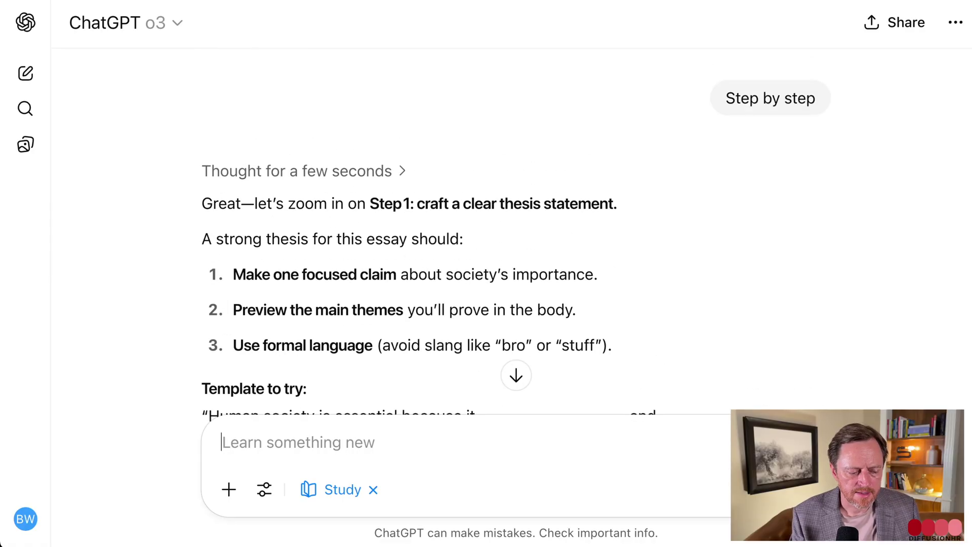
scroll(515, 238, "up", 2)
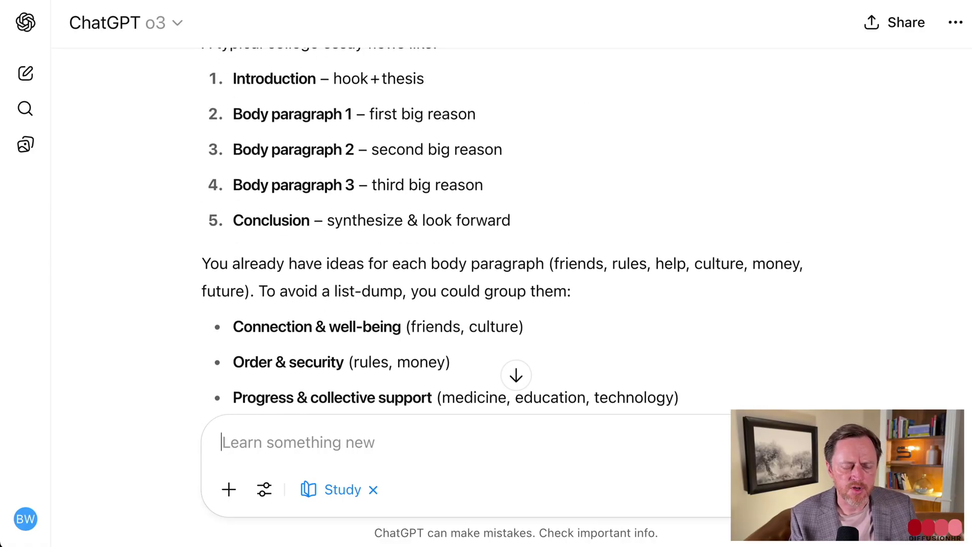
scroll(516, 238, "down", 16)
scroll(516, 239, "down", 5)
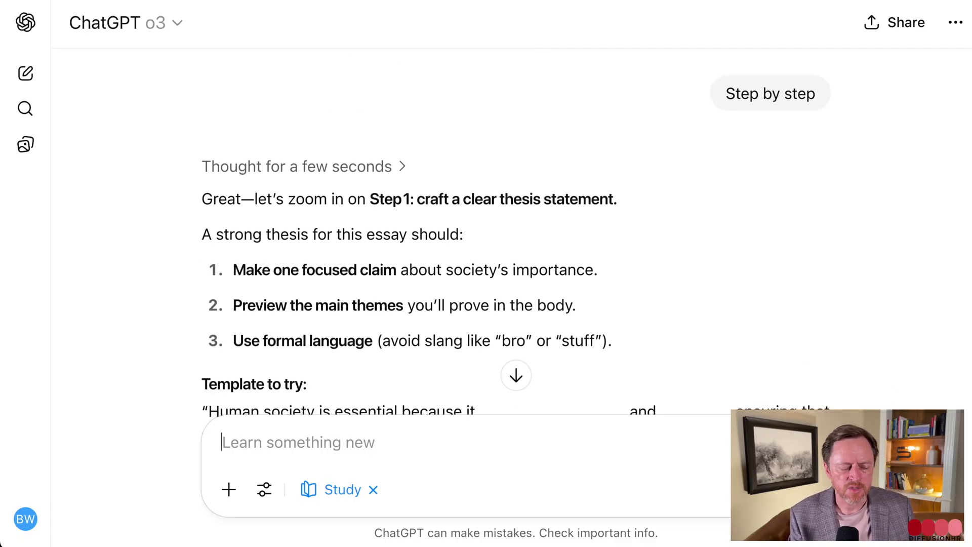
scroll(516, 238, "down", 3)
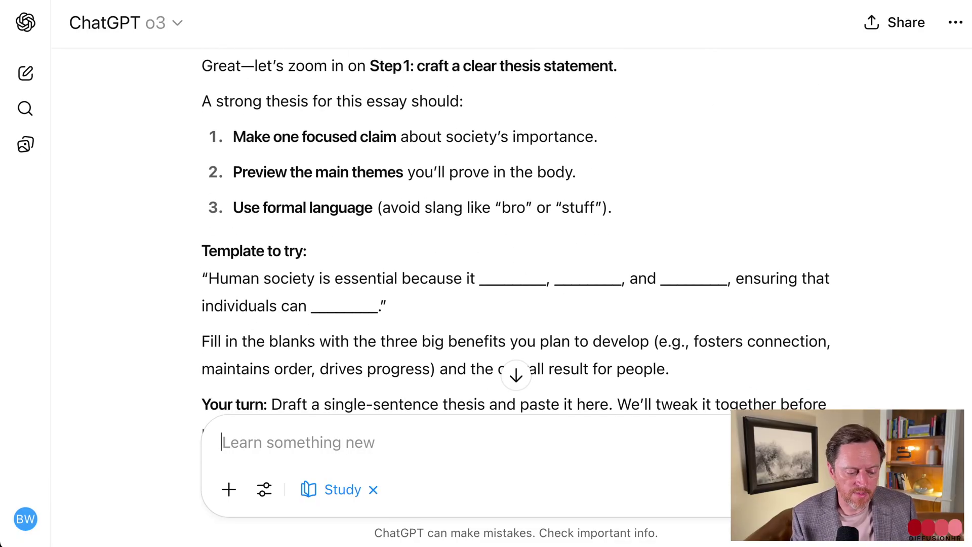
scroll(516, 238, "down", 2)
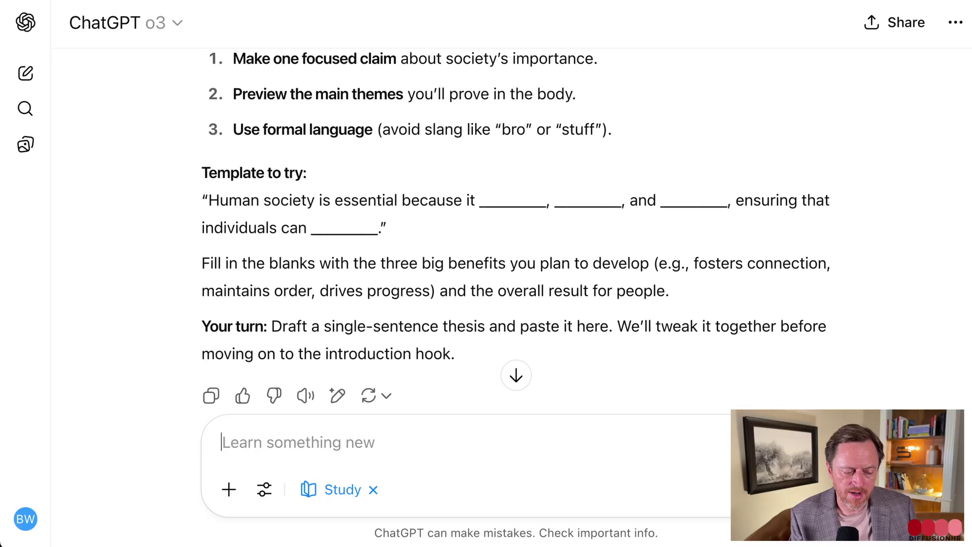